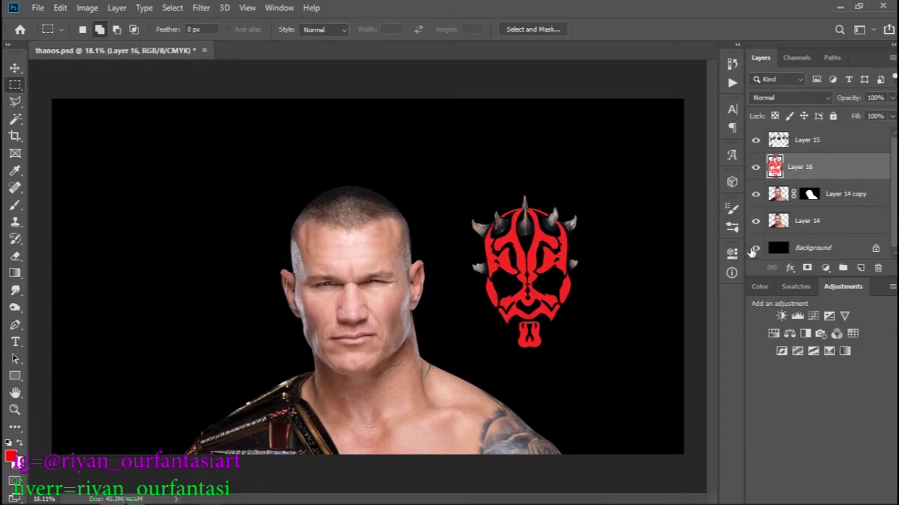
Hide the Background and the Layer 14 belt, and drag the Layer 16 red face paint onto the face.
{"action": "left_click", "coordinate": [755, 248]}
{"action": "left_click", "coordinate": [755, 222]}
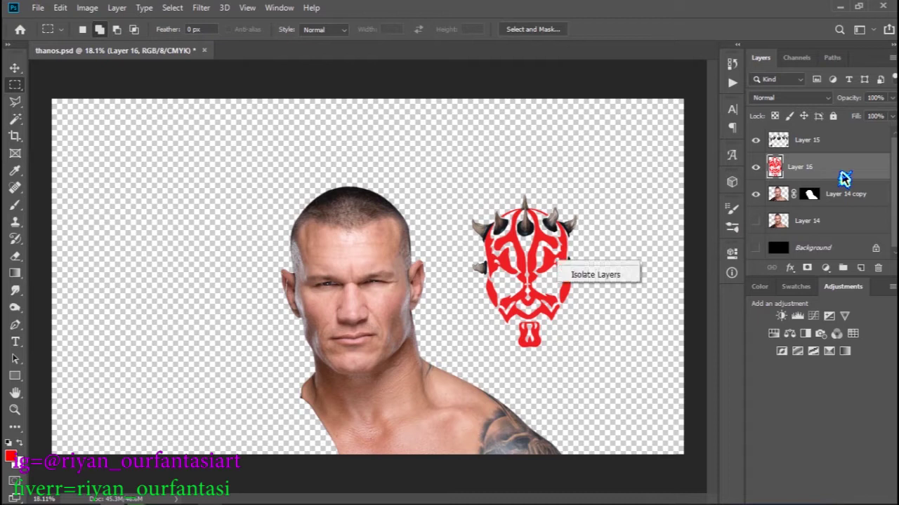
{"action": "mouse_move", "coordinate": [399, 289]}
{"action": "left_mouse_down"}
{"action": "mouse_move", "coordinate": [344, 264]}
{"action": "mouse_move", "coordinate": [422, 309]}
{"action": "left_mouse_up"}
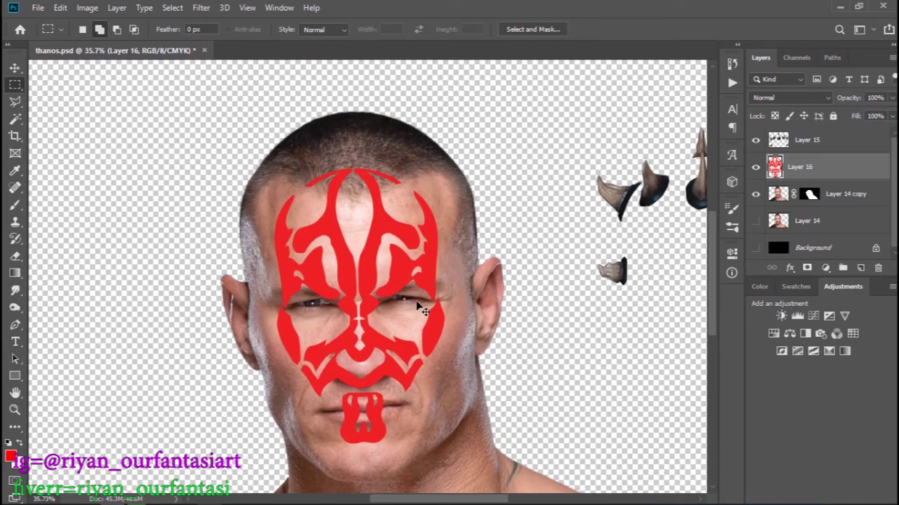
Scale the Layer 16 face paint to about 134% over face and forehead, then hide it.
{"action": "key", "text": "ctrl+t"}
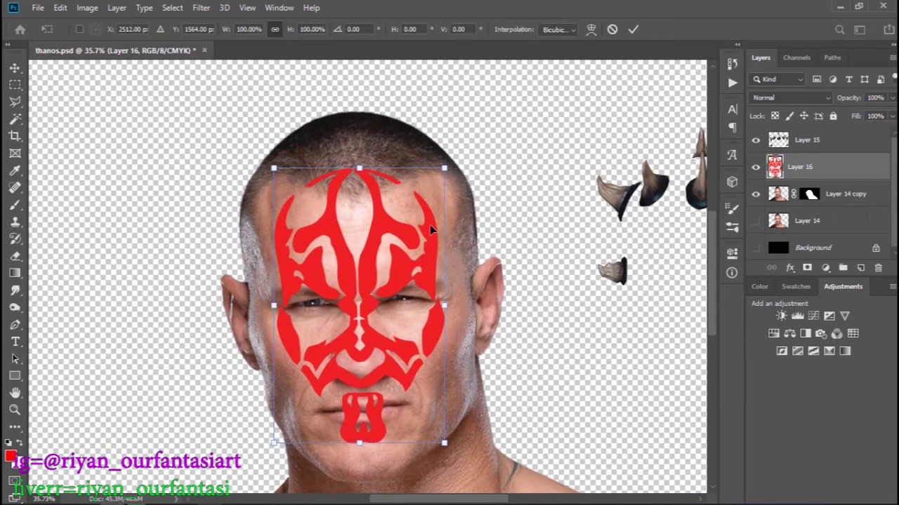
{"action": "key", "text": "Return"}
{"action": "left_click", "coordinate": [88, 9]}
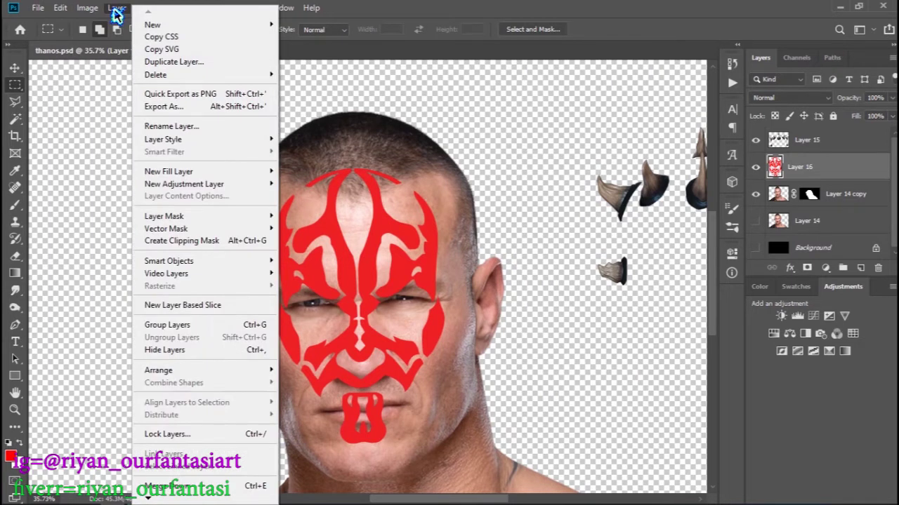
{"action": "mouse_move", "coordinate": [61, 8]}
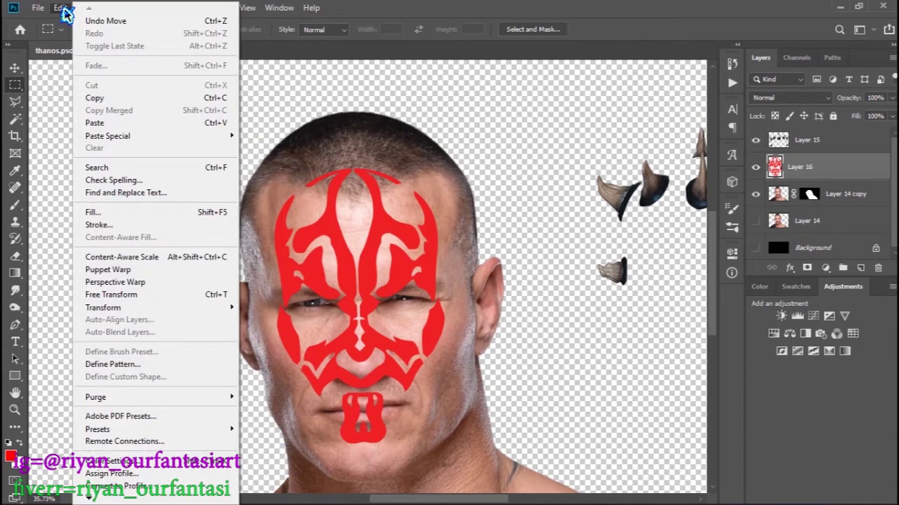
{"action": "left_click", "coordinate": [166, 296]}
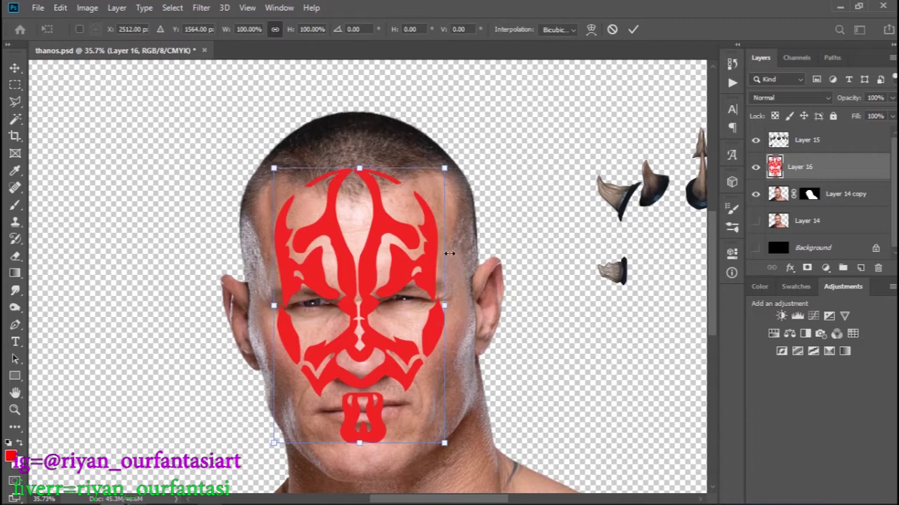
{"action": "mouse_move", "coordinate": [457, 150]}
{"action": "left_mouse_down"}
{"action": "mouse_move", "coordinate": [495, 122]}
{"action": "mouse_move", "coordinate": [488, 120]}
{"action": "left_mouse_up"}
{"action": "mouse_move", "coordinate": [372, 254]}
{"action": "left_mouse_down"}
{"action": "mouse_move", "coordinate": [371, 265]}
{"action": "mouse_move", "coordinate": [368, 254]}
{"action": "left_mouse_up"}
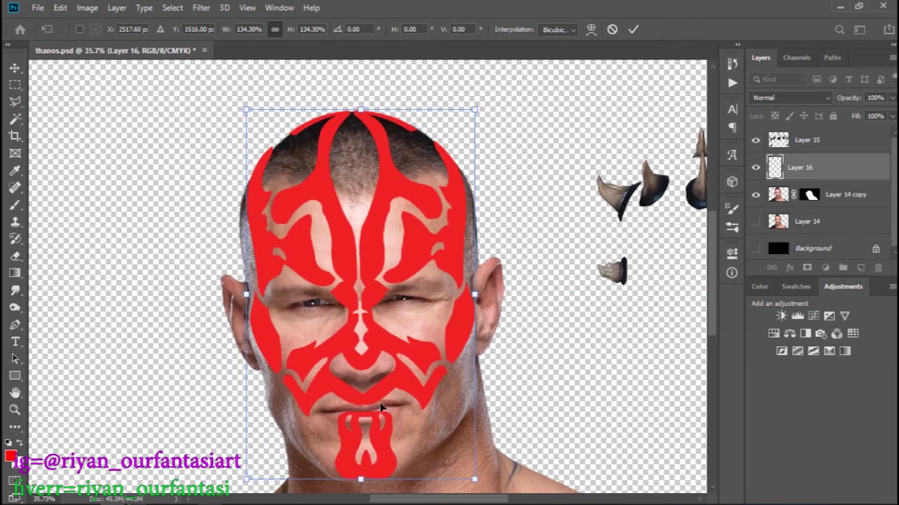
{"action": "key", "text": "Return"}
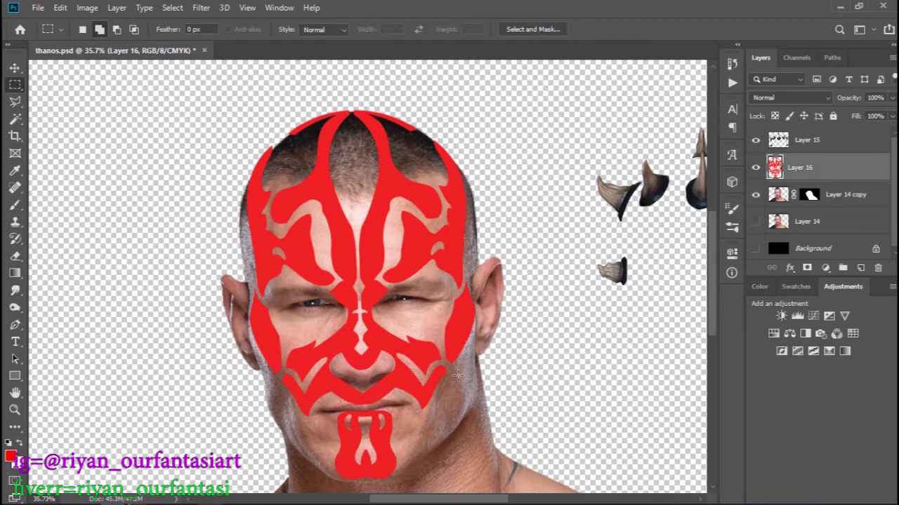
{"action": "left_click", "coordinate": [756, 167]}
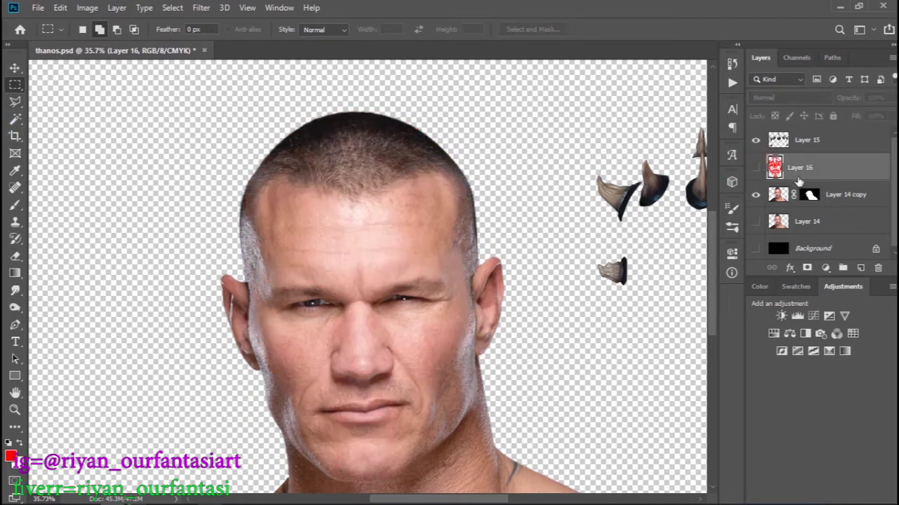
Load Layer 14 copy's outline as a selection, sample forehead skin and add new Layer 17.
{"action": "left_click", "coordinate": [780, 199]}
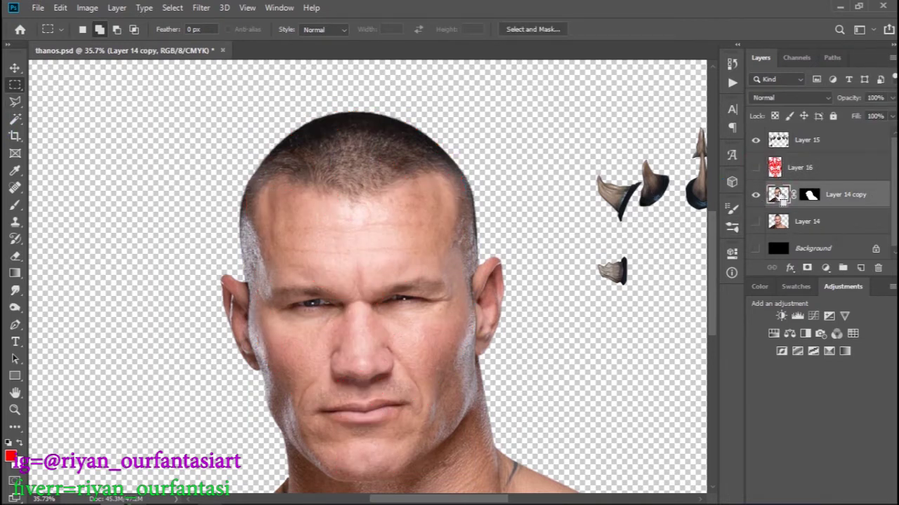
{"action": "key", "text": "ctrl+shift+d"}
{"action": "left_click", "coordinate": [14, 208]}
{"action": "left_click", "coordinate": [14, 208]}
{"action": "left_click", "coordinate": [298, 205], "text": "alt"}
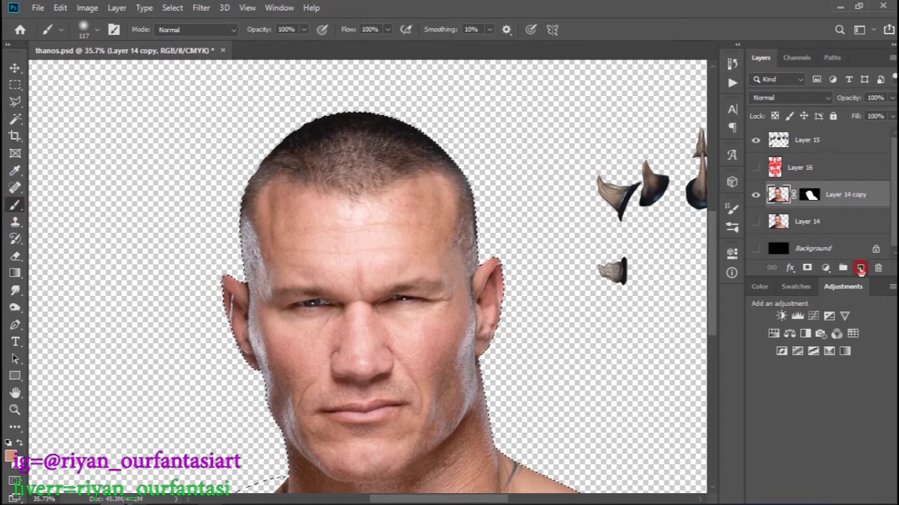
{"action": "left_click", "coordinate": [861, 267]}
Paint the sampled skin tone over the hairline and the hair on top of the head.
{"action": "mouse_move", "coordinate": [246, 200]}
{"action": "left_mouse_down"}
{"action": "mouse_move", "coordinate": [377, 174]}
{"action": "mouse_move", "coordinate": [467, 180]}
{"action": "left_mouse_up"}
{"action": "left_click_drag", "start_coordinate": [418, 131], "coordinate": [419, 136]}
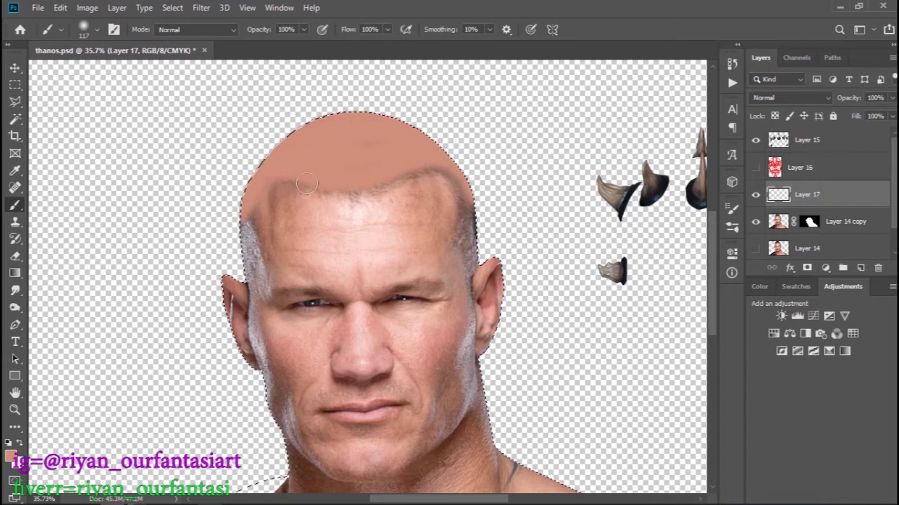
{"action": "left_click_drag", "start_coordinate": [307, 184], "coordinate": [449, 170]}
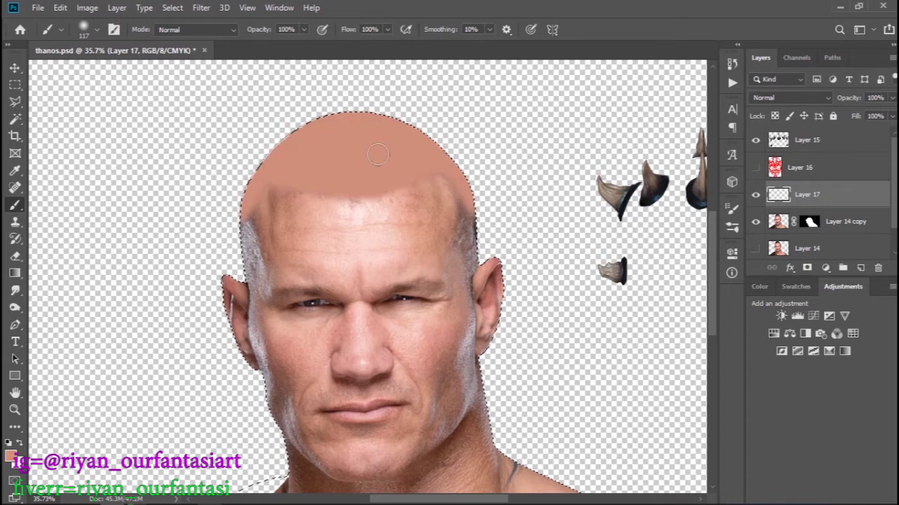
{"action": "mouse_move", "coordinate": [283, 181]}
{"action": "left_mouse_down"}
{"action": "mouse_move", "coordinate": [389, 164]}
{"action": "mouse_move", "coordinate": [313, 188]}
{"action": "left_mouse_up"}
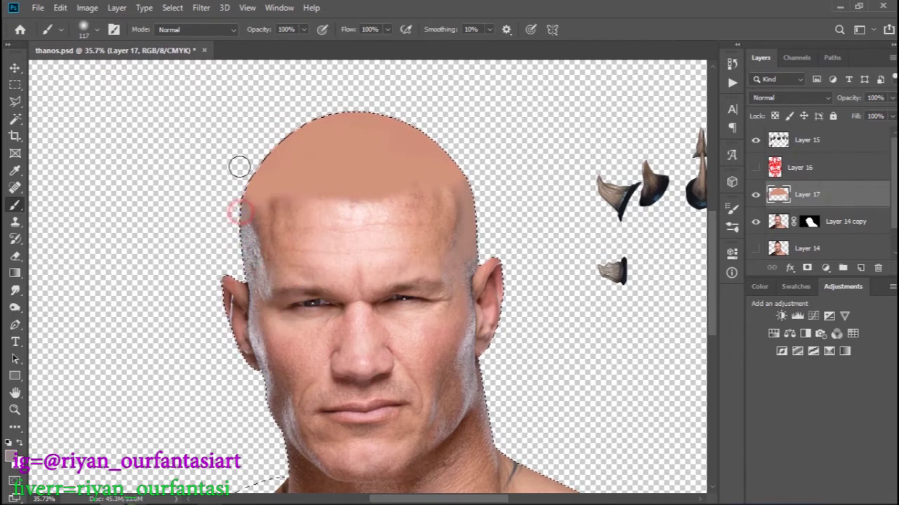
Blend a lighter peach skin tone across the crown and upper forehead, then zoom out.
{"action": "left_click", "coordinate": [366, 202], "text": "alt"}
{"action": "mouse_move", "coordinate": [337, 168]}
{"action": "left_mouse_down"}
{"action": "mouse_move", "coordinate": [400, 131]}
{"action": "mouse_move", "coordinate": [301, 125]}
{"action": "mouse_move", "coordinate": [350, 158]}
{"action": "mouse_move", "coordinate": [291, 152]}
{"action": "mouse_move", "coordinate": [395, 104]}
{"action": "mouse_move", "coordinate": [464, 146]}
{"action": "left_mouse_up"}
{"action": "mouse_move", "coordinate": [319, 124]}
{"action": "left_mouse_down"}
{"action": "mouse_move", "coordinate": [276, 149]}
{"action": "mouse_move", "coordinate": [437, 160]}
{"action": "mouse_move", "coordinate": [294, 164]}
{"action": "mouse_move", "coordinate": [351, 181]}
{"action": "mouse_move", "coordinate": [313, 195]}
{"action": "left_mouse_up"}
{"action": "left_click", "coordinate": [290, 179], "text": "alt"}
{"action": "left_click", "coordinate": [392, 152], "text": "alt"}
{"action": "left_click", "coordinate": [313, 195], "text": "alt"}
{"action": "mouse_move", "coordinate": [437, 160]}
{"action": "left_mouse_down"}
{"action": "mouse_move", "coordinate": [319, 128]}
{"action": "mouse_move", "coordinate": [293, 144]}
{"action": "left_mouse_up"}
{"action": "mouse_move", "coordinate": [465, 297]}
{"action": "left_mouse_down"}
{"action": "mouse_move", "coordinate": [400, 272]}
{"action": "mouse_move", "coordinate": [728, 242]}
{"action": "left_mouse_up"}
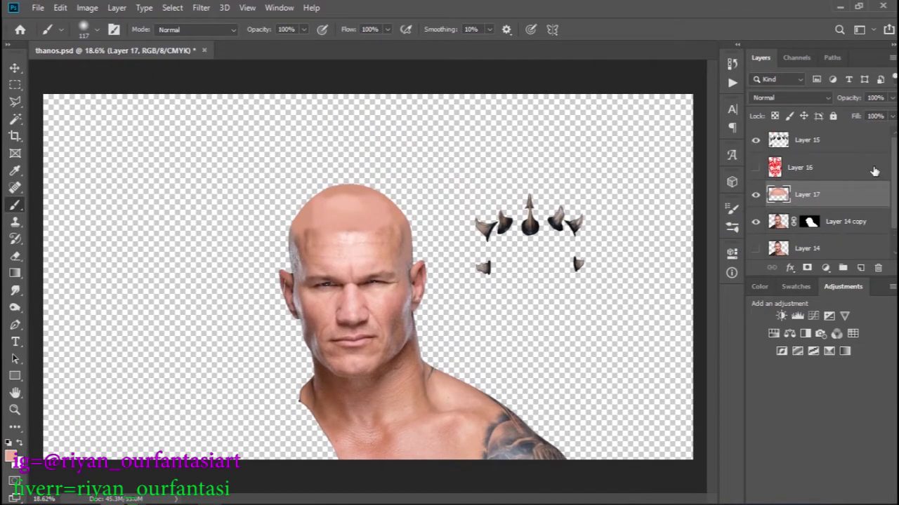
Show Layer 16 again and nudge the face paint slightly up and left over the bald head.
{"action": "left_click", "coordinate": [756, 167]}
{"action": "left_click_drag", "start_coordinate": [346, 274], "coordinate": [365, 281]}
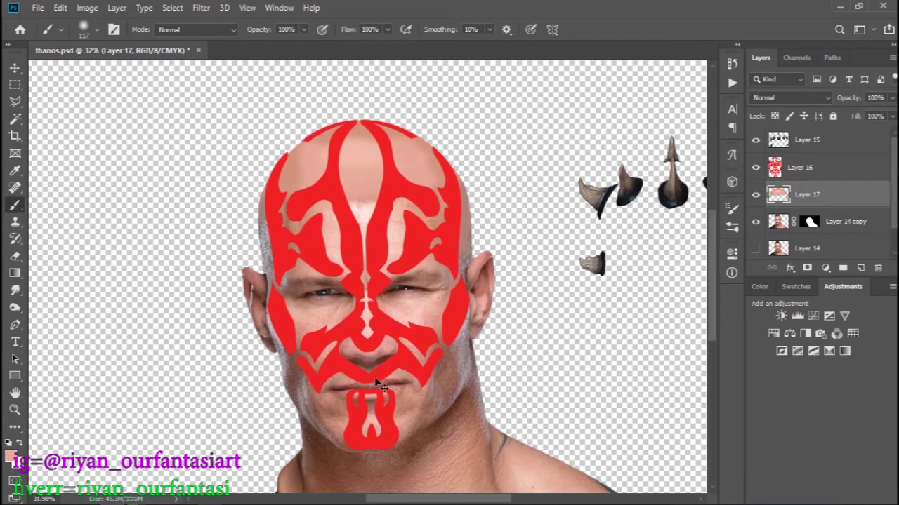
{"action": "left_click", "coordinate": [777, 173]}
{"action": "left_click_drag", "start_coordinate": [385, 351], "coordinate": [390, 353]}
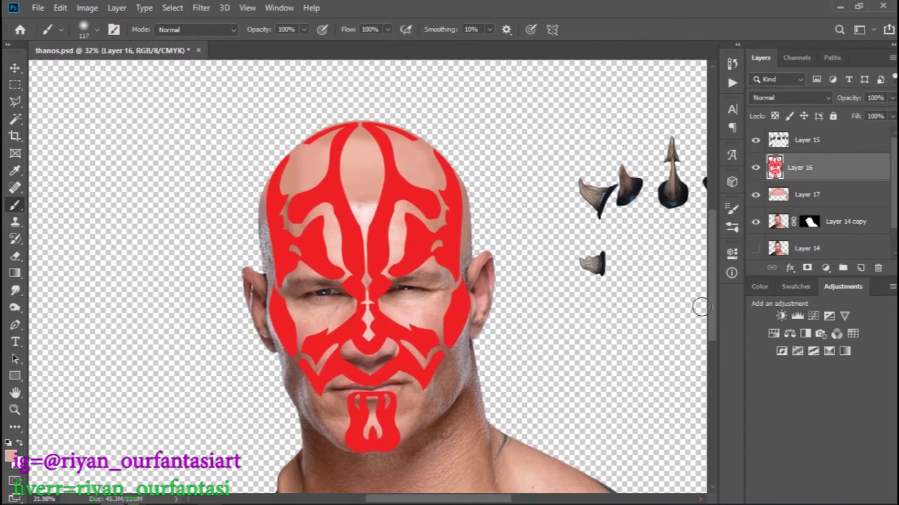
{"action": "left_click_drag", "start_coordinate": [385, 342], "coordinate": [379, 337]}
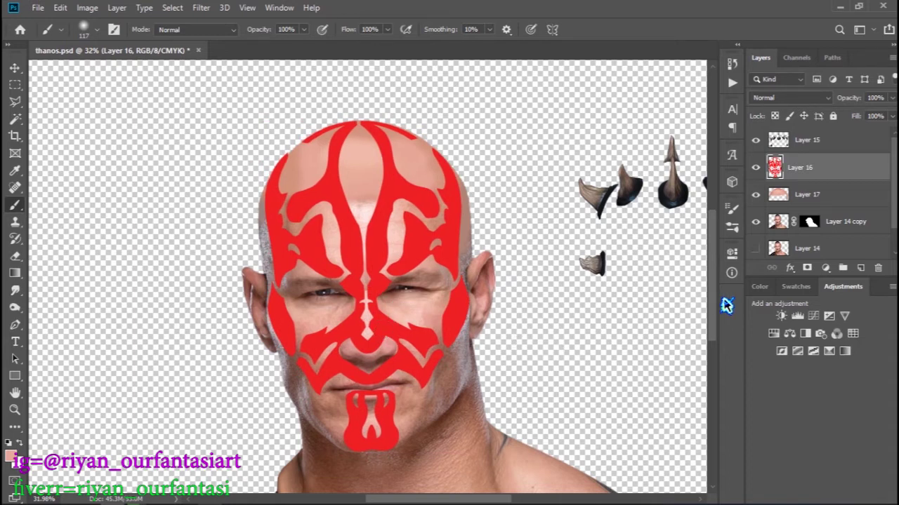
{"action": "key", "text": "shift+Left"}
{"action": "key", "text": "ctrl+z"}
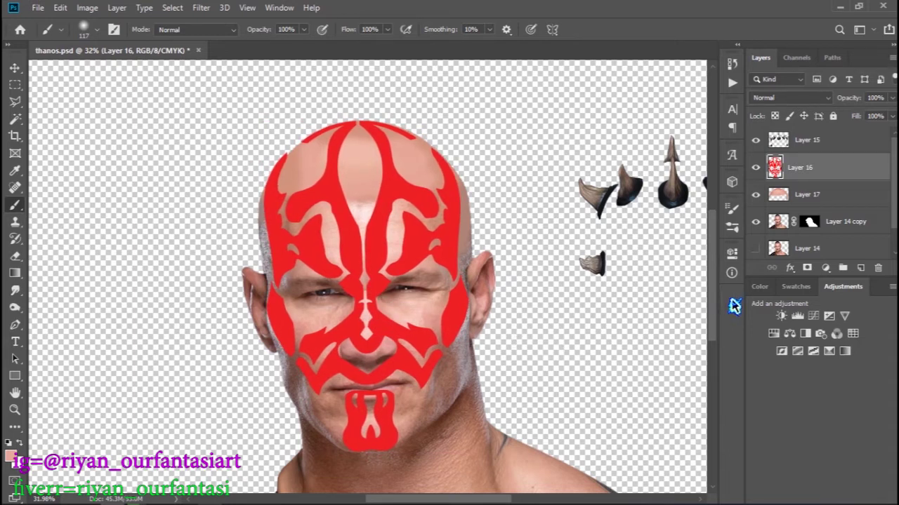
{"action": "key", "text": "ctrl+z"}
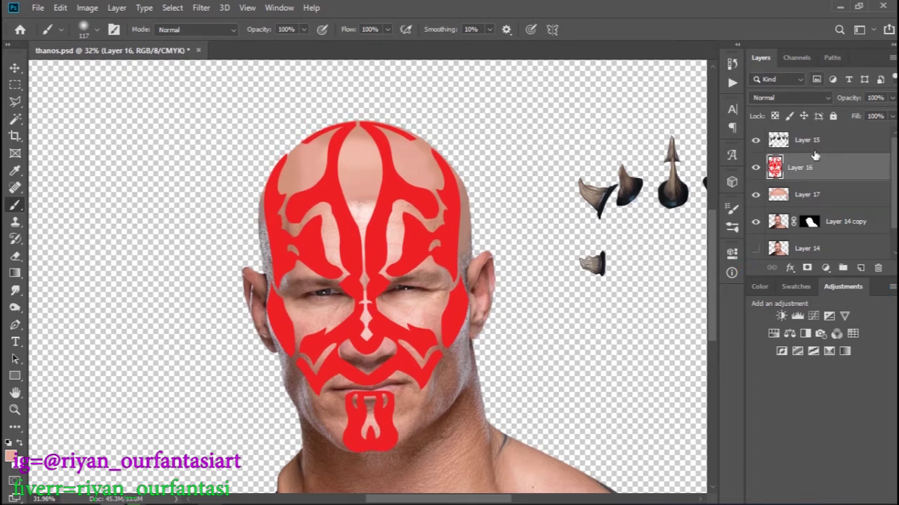
Switch the Layers panel selection between Layer 17 and Layer 14 copy.
{"action": "left_click", "coordinate": [780, 225]}
{"action": "left_click", "coordinate": [815, 197]}
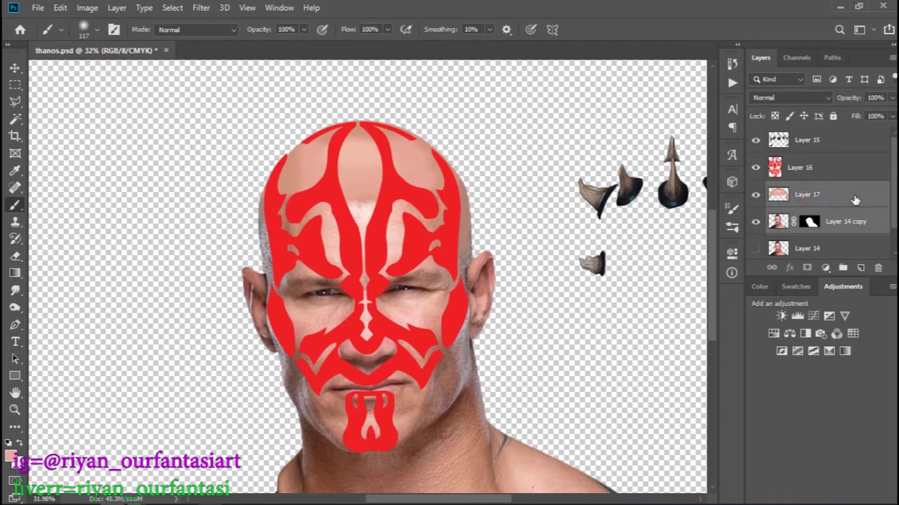
{"action": "left_click", "coordinate": [857, 204]}
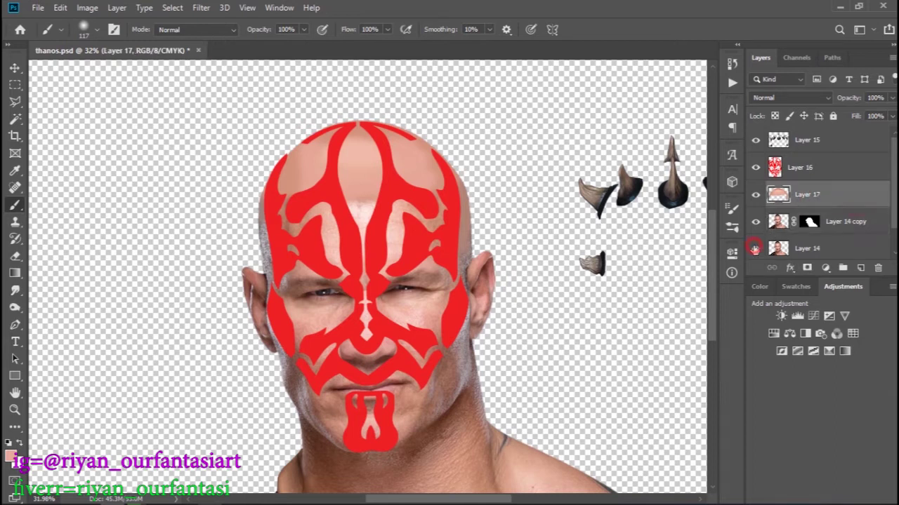
{"action": "left_click", "coordinate": [846, 221]}
{"action": "scroll", "coordinate": [847, 222], "scroll_direction": "down", "scroll_amount": 1}
Clip the skin paint layer to the figure and add a black solid Color Fill layer.
{"action": "right_click", "coordinate": [843, 177]}
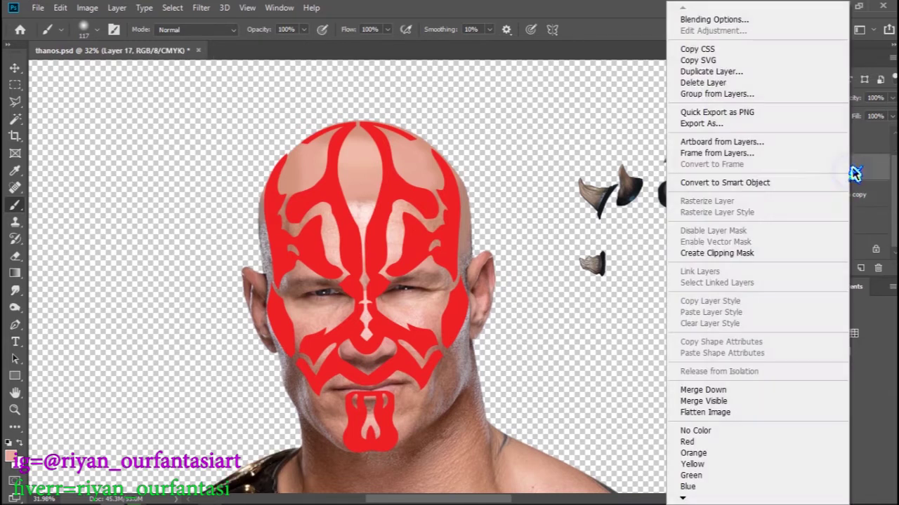
{"action": "left_click", "coordinate": [713, 254]}
{"action": "scroll", "coordinate": [814, 201], "scroll_direction": "up", "scroll_amount": 1}
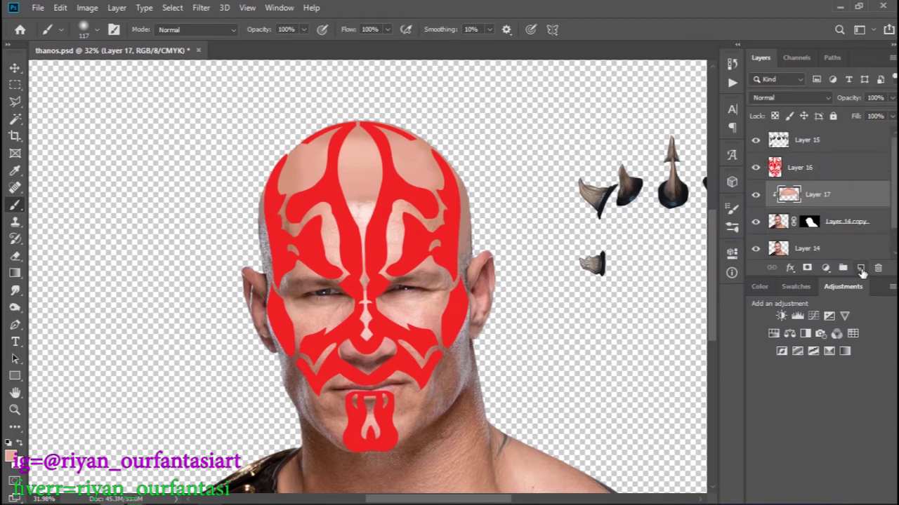
{"action": "left_click", "coordinate": [824, 268]}
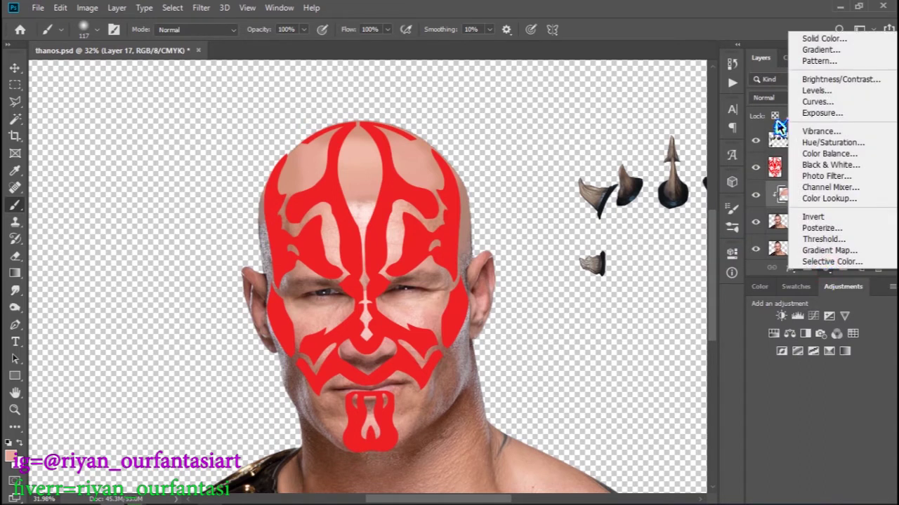
{"action": "left_click", "coordinate": [824, 38]}
{"action": "left_click_drag", "start_coordinate": [696, 177], "coordinate": [721, 207]}
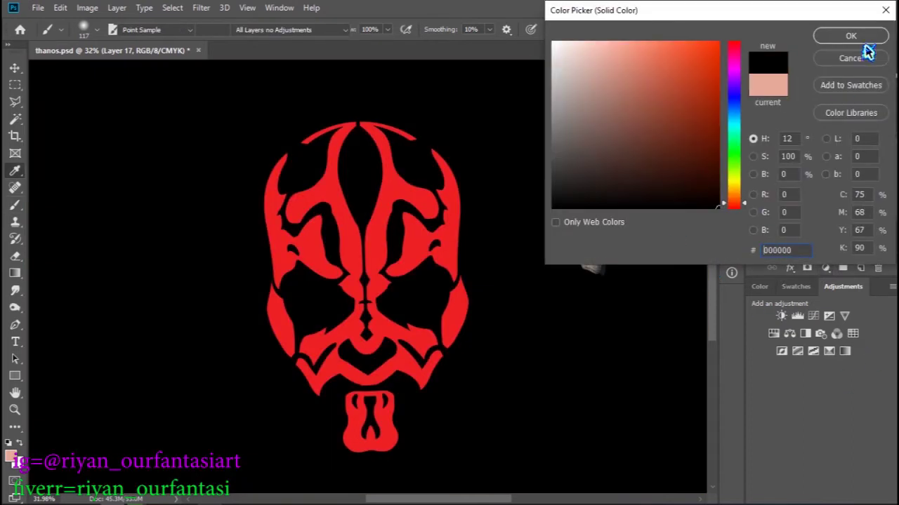
{"action": "left_click", "coordinate": [864, 41]}
Clip the black fill to the head and set its blend mode to Color.
{"action": "right_click", "coordinate": [780, 192]}
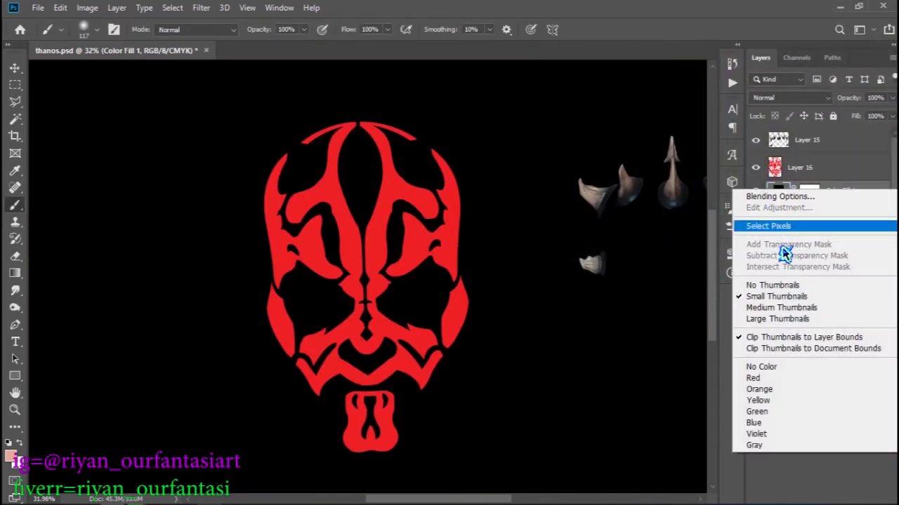
{"action": "right_click", "coordinate": [846, 190]}
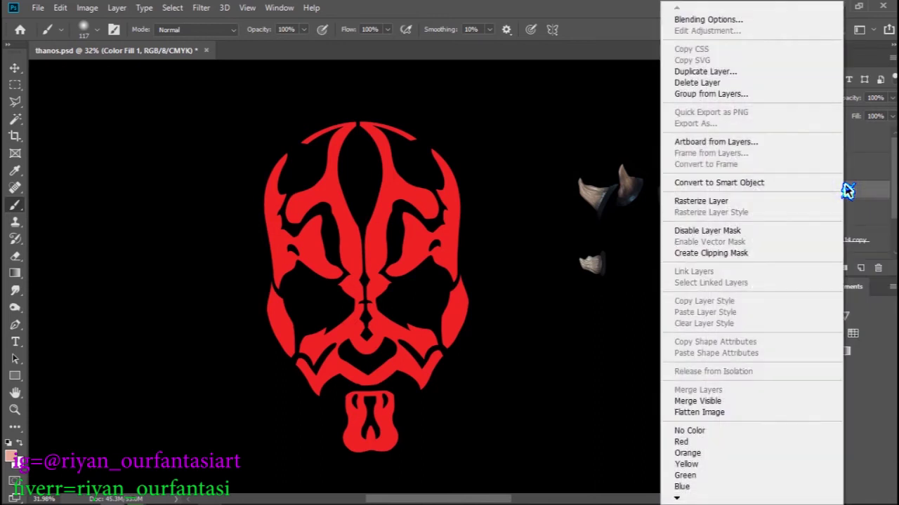
{"action": "left_click", "coordinate": [733, 253]}
{"action": "scroll", "coordinate": [468, 274], "scroll_direction": "down", "scroll_amount": 3}
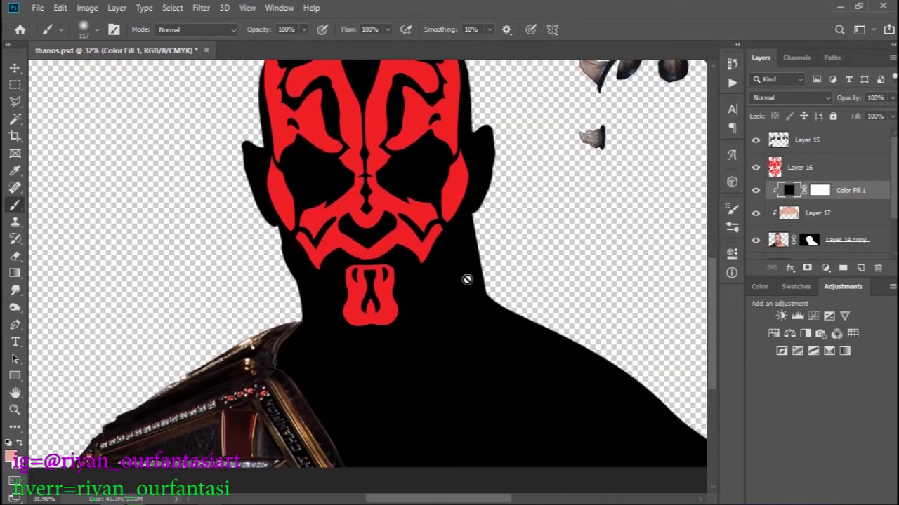
{"action": "scroll", "coordinate": [469, 274], "scroll_direction": "up", "scroll_amount": 1}
{"action": "scroll", "coordinate": [469, 274], "scroll_direction": "up", "scroll_amount": 1}
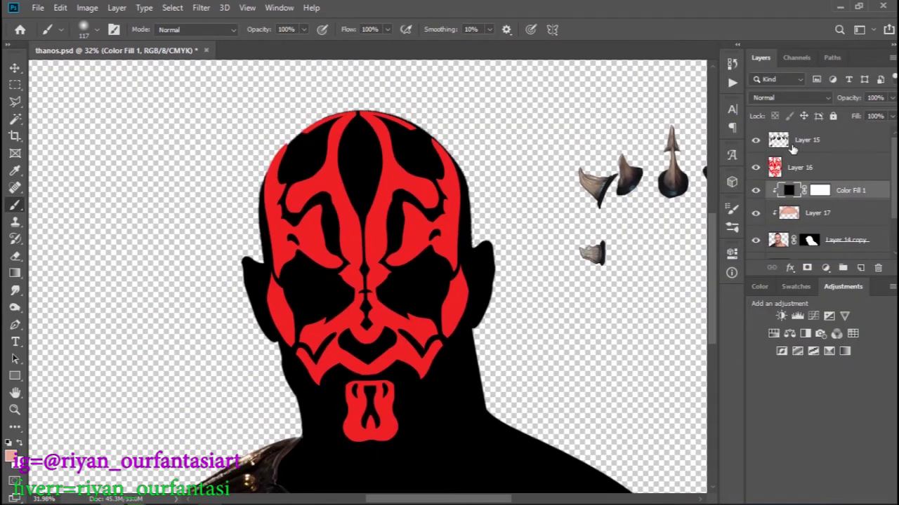
{"action": "left_click", "coordinate": [818, 99]}
{"action": "left_click", "coordinate": [767, 409]}
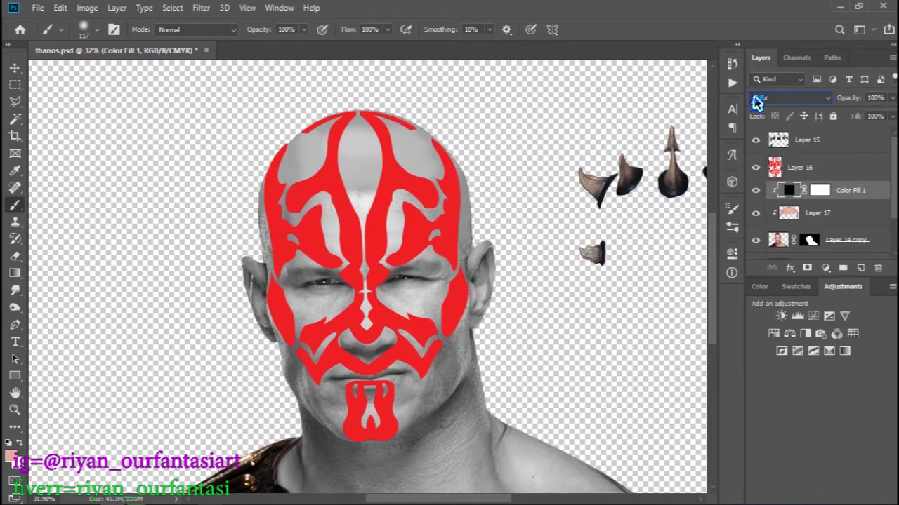
Set the red pattern Layer 16 to Color blend mode, then select Layer 17.
{"action": "left_click", "coordinate": [781, 168]}
{"action": "left_click", "coordinate": [790, 97]}
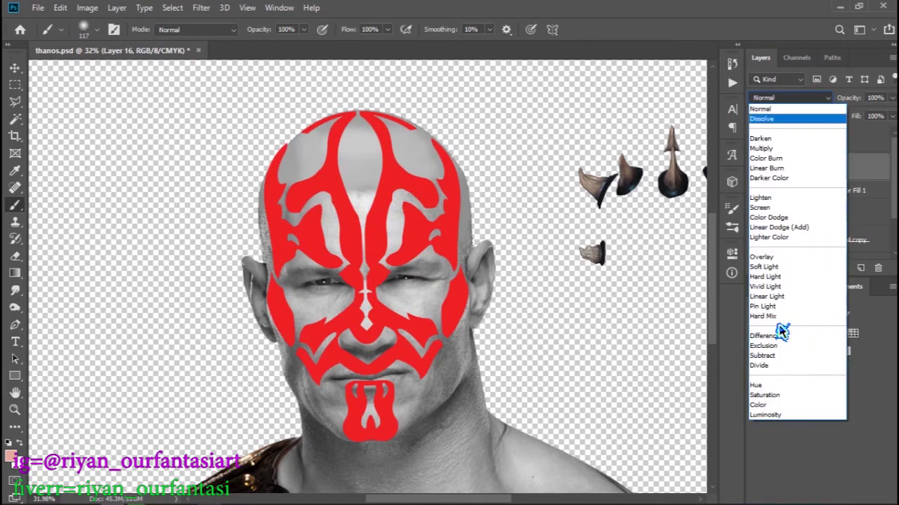
{"action": "left_click", "coordinate": [768, 410]}
{"action": "left_click", "coordinate": [856, 197]}
{"action": "left_click", "coordinate": [848, 212]}
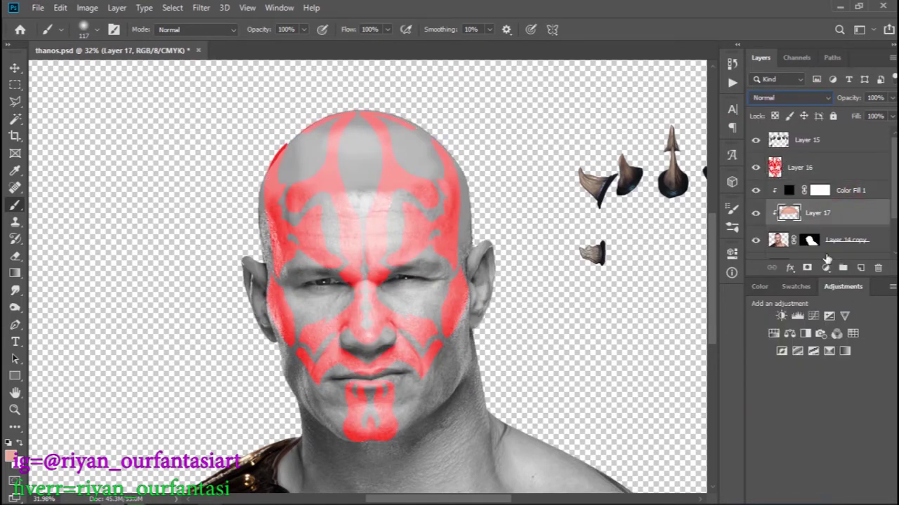
Add Curves 1 above Layer 17, pulling midtones down, moving the black point in and lowering the white point.
{"action": "left_click", "coordinate": [813, 316]}
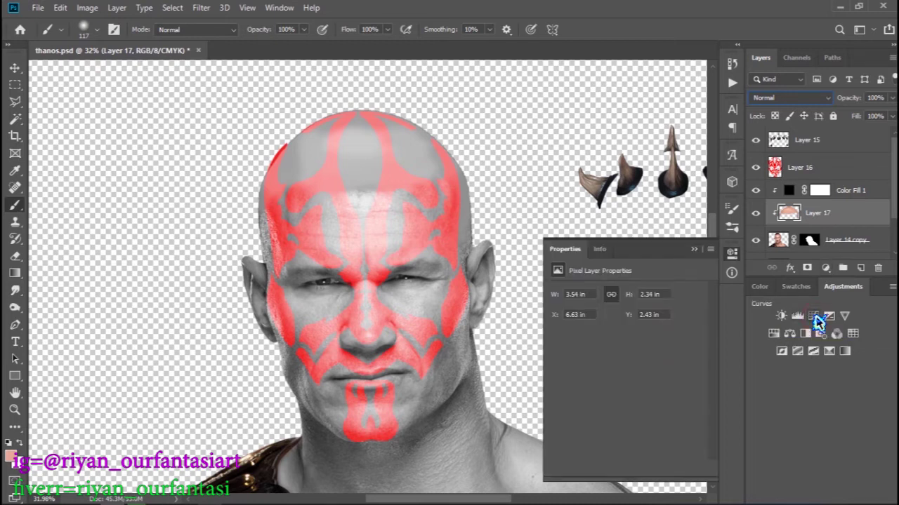
{"action": "left_click", "coordinate": [637, 388]}
{"action": "left_click_drag", "start_coordinate": [636, 389], "coordinate": [656, 405]}
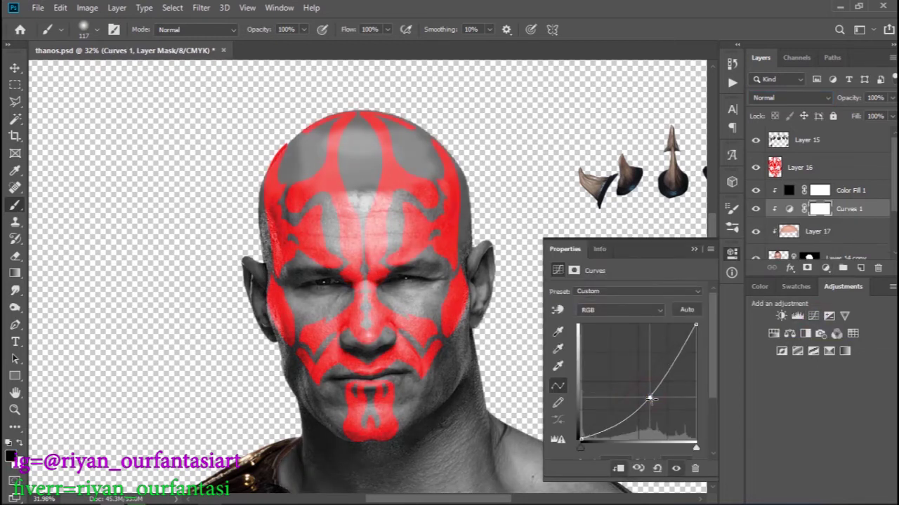
{"action": "left_click_drag", "start_coordinate": [591, 454], "coordinate": [604, 454]}
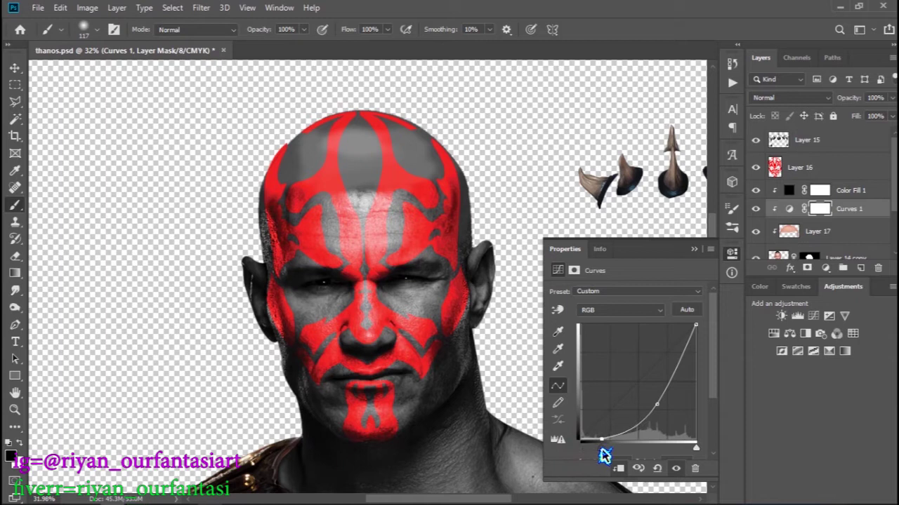
{"action": "left_click_drag", "start_coordinate": [695, 325], "coordinate": [695, 354]}
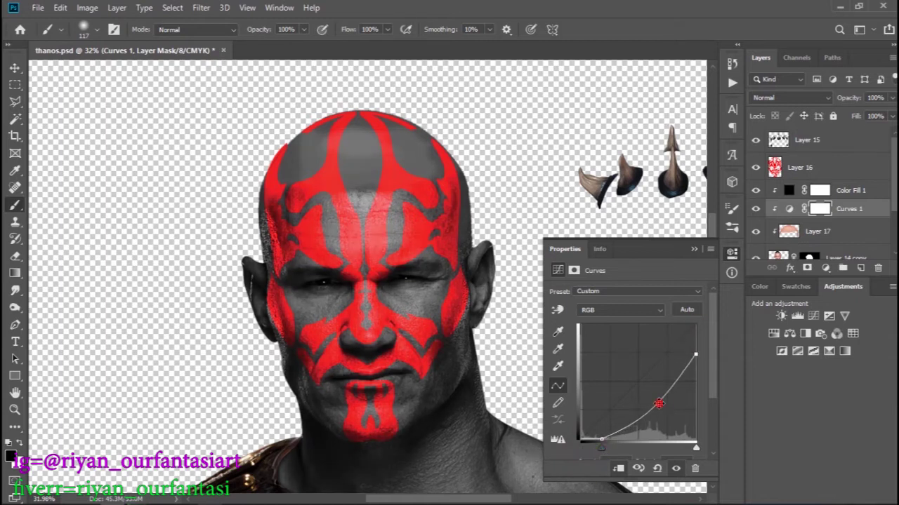
{"action": "left_click_drag", "start_coordinate": [659, 404], "coordinate": [664, 415]}
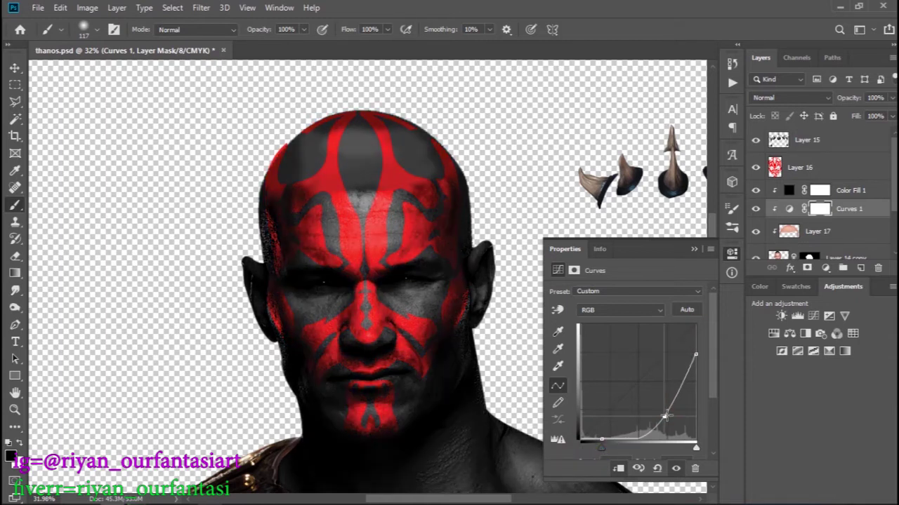
{"action": "left_click", "coordinate": [691, 249]}
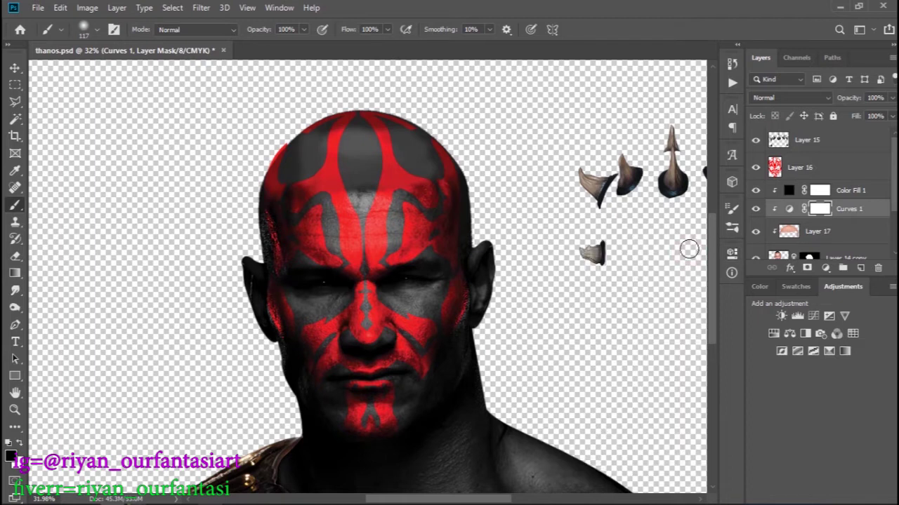
{"action": "scroll", "coordinate": [419, 335], "scroll_direction": "up", "scroll_amount": 2}
{"action": "scroll", "coordinate": [439, 345], "scroll_direction": "up", "scroll_amount": 2}
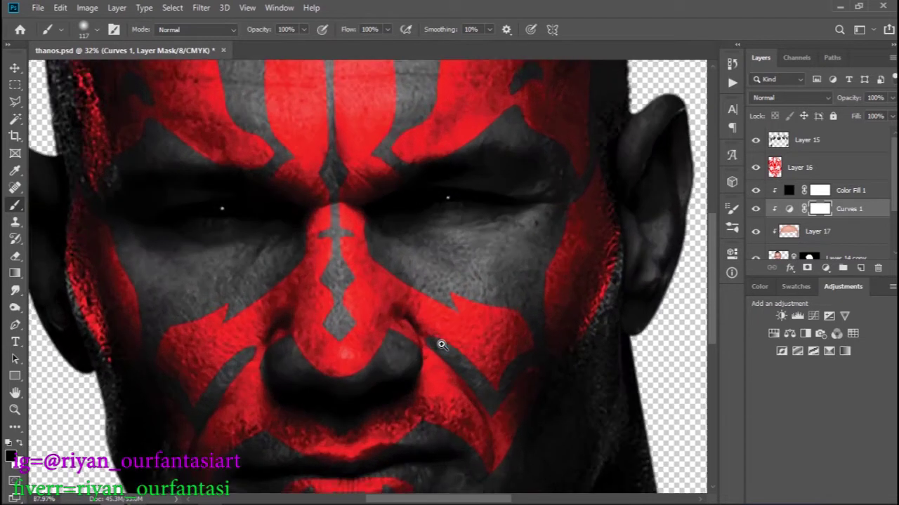
{"action": "scroll", "coordinate": [393, 325], "scroll_direction": "down", "scroll_amount": 4}
{"action": "scroll", "coordinate": [390, 350], "scroll_direction": "down", "scroll_amount": 2}
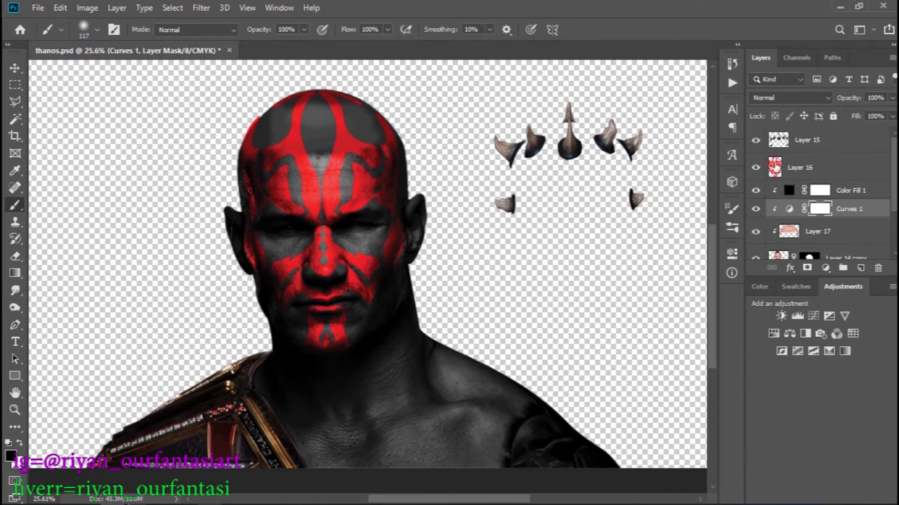
Trace a W-shaped Polygonal Lasso selection across the chest and shoulders.
{"action": "key", "text": "alt+bracketright"}
{"action": "key", "text": "alt+bracketright"}
{"action": "left_click", "coordinate": [15, 102]}
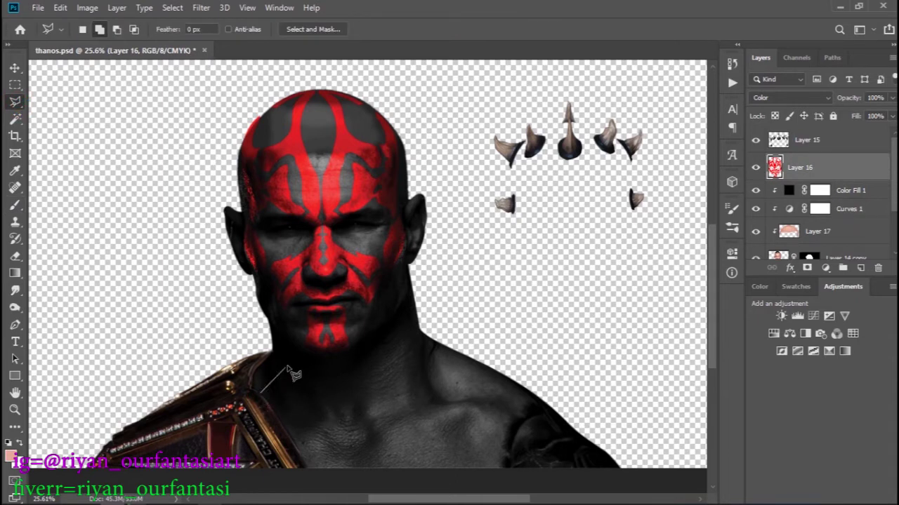
{"action": "left_click", "coordinate": [301, 388]}
{"action": "left_click", "coordinate": [319, 456]}
{"action": "left_click", "coordinate": [342, 442]}
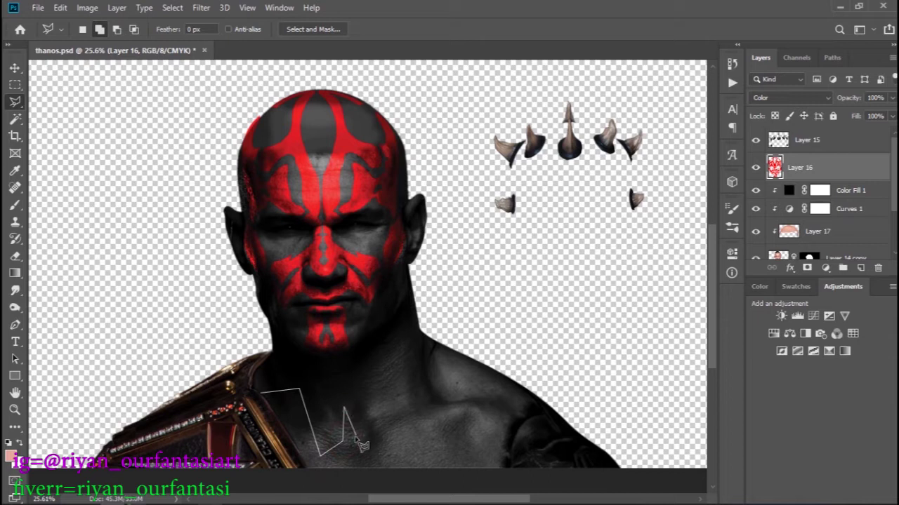
{"action": "left_click", "coordinate": [376, 453]}
{"action": "left_click", "coordinate": [387, 377]}
{"action": "left_click", "coordinate": [453, 393]}
{"action": "left_click", "coordinate": [478, 380]}
{"action": "left_click", "coordinate": [532, 405]}
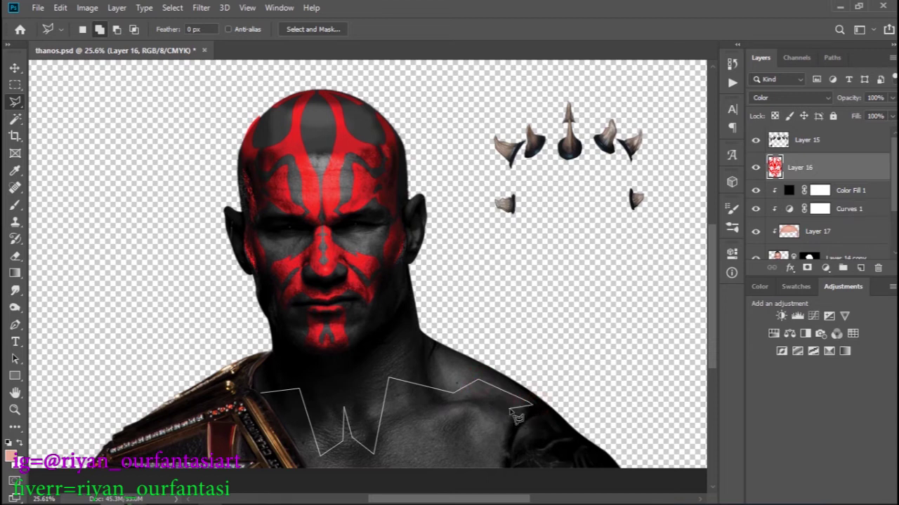
{"action": "left_click", "coordinate": [582, 449]}
{"action": "left_click", "coordinate": [501, 414]}
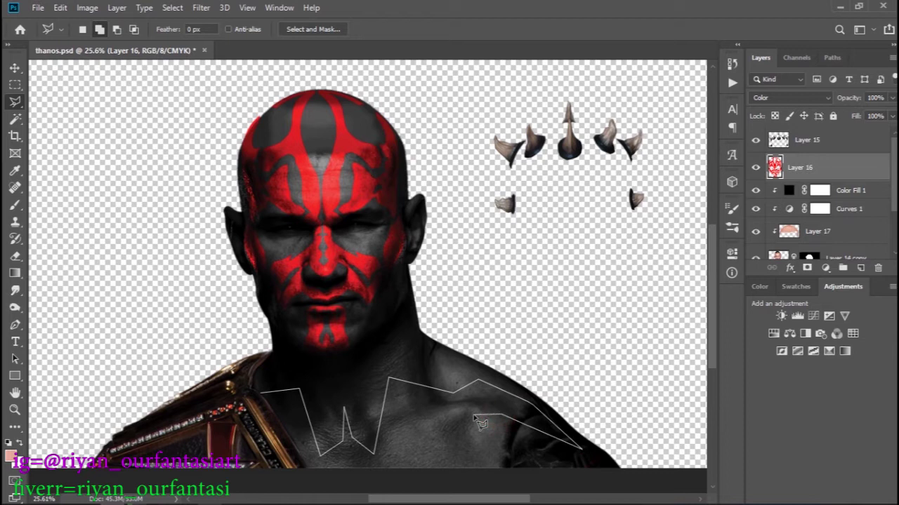
{"action": "left_click", "coordinate": [502, 450]}
{"action": "left_click", "coordinate": [444, 420]}
{"action": "left_click", "coordinate": [411, 420]}
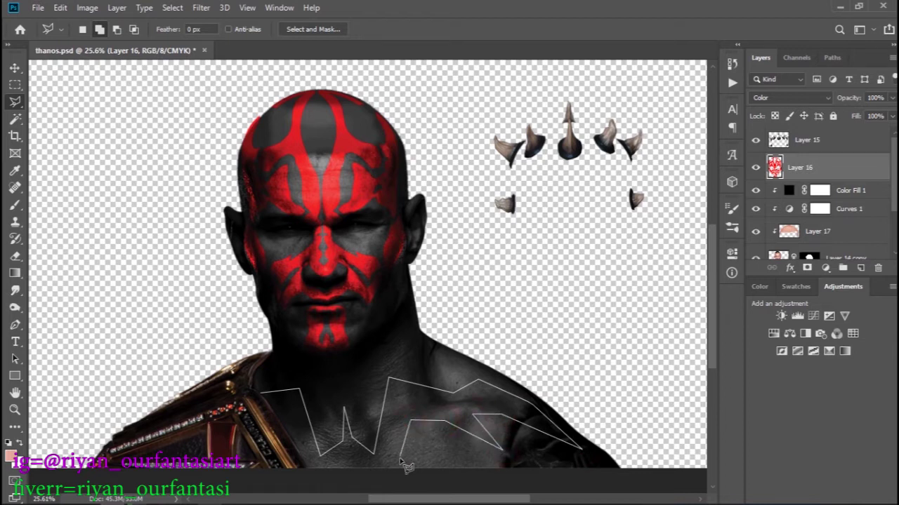
{"action": "left_click", "coordinate": [398, 478]}
{"action": "left_click", "coordinate": [254, 392]}
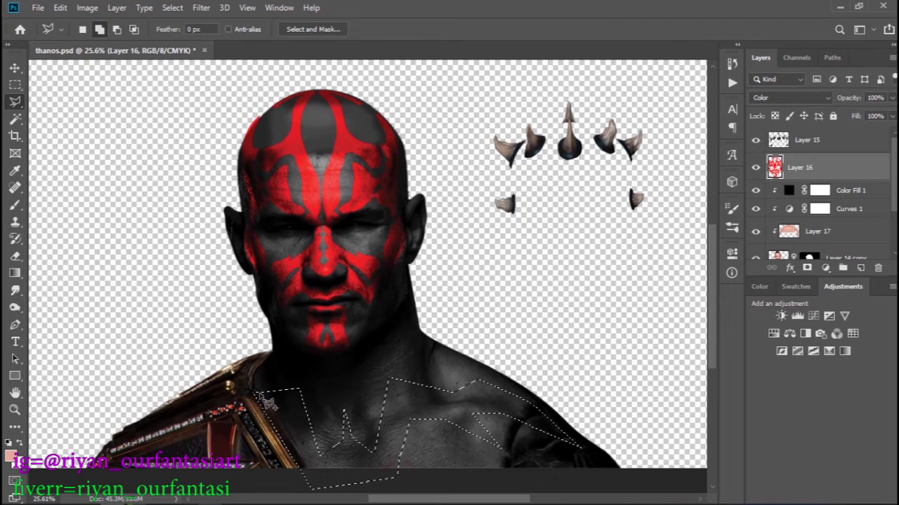
Fill the selection with ff4d26 orange-red on a new layer, then deselect.
{"action": "left_click", "coordinate": [292, 370], "text": "alt"}
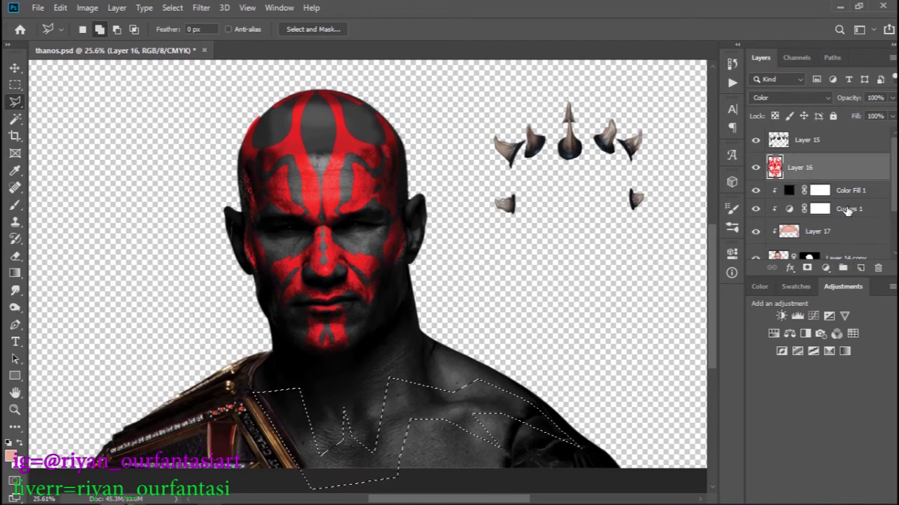
{"action": "left_click", "coordinate": [860, 268]}
{"action": "left_click", "coordinate": [6, 455]}
{"action": "type", "text": "ff4d26"}
{"action": "left_click", "coordinate": [867, 35]}
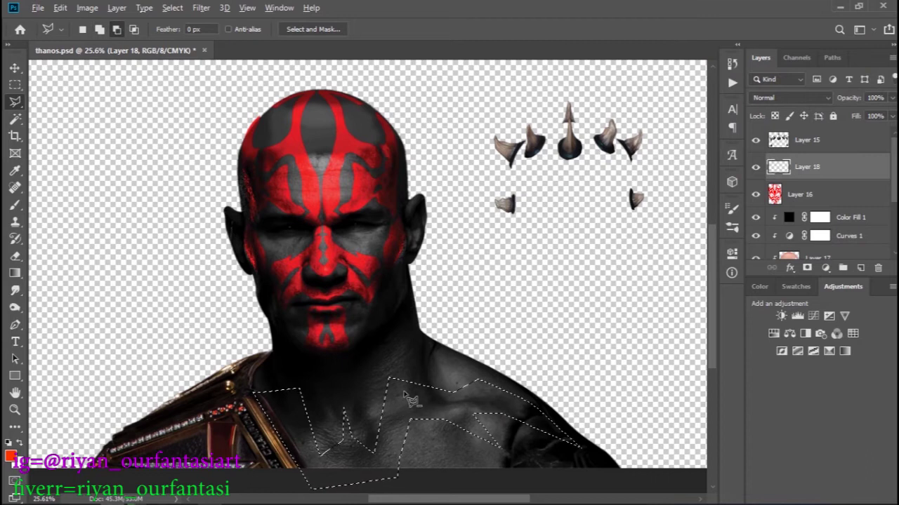
{"action": "key", "text": "alt+BackSpace"}
{"action": "key", "text": "ctrl+d"}
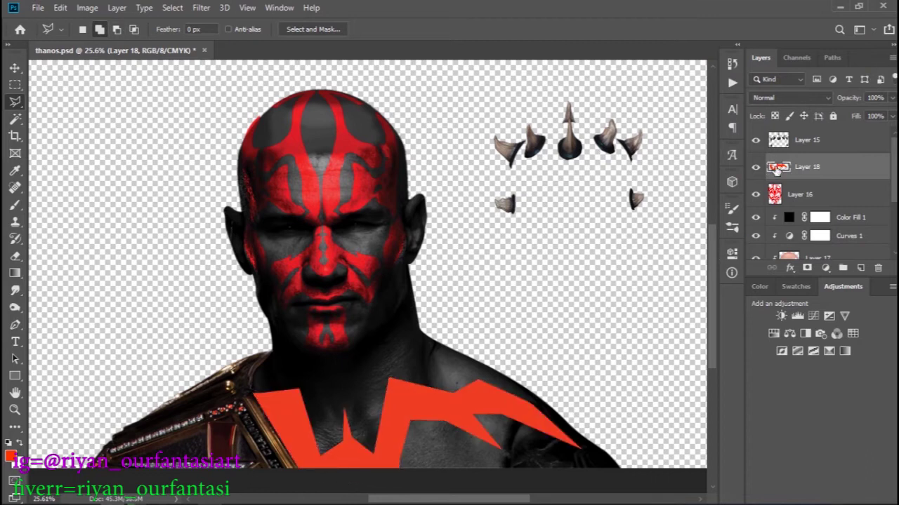
Set the chest layer to Color blend mode and turn off Proof Colors.
{"action": "left_click", "coordinate": [807, 99]}
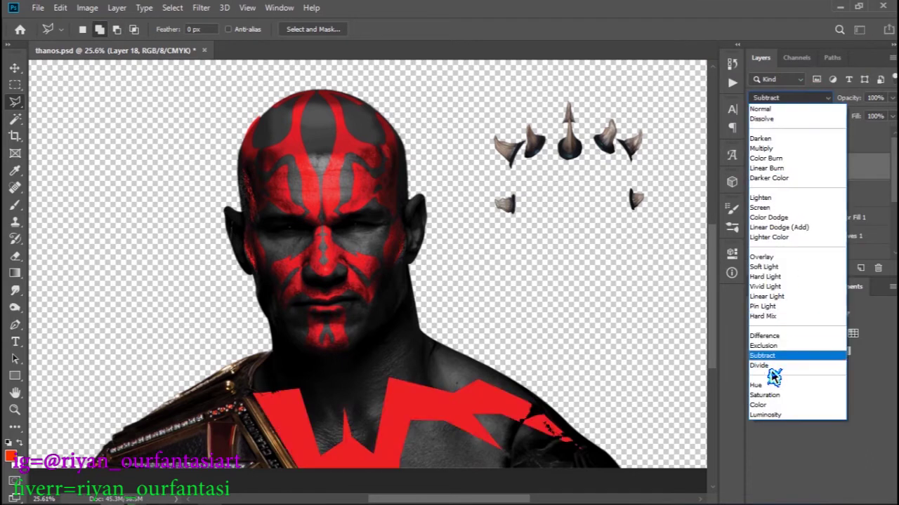
{"action": "left_click", "coordinate": [767, 407]}
{"action": "key", "text": "ctrl+y"}
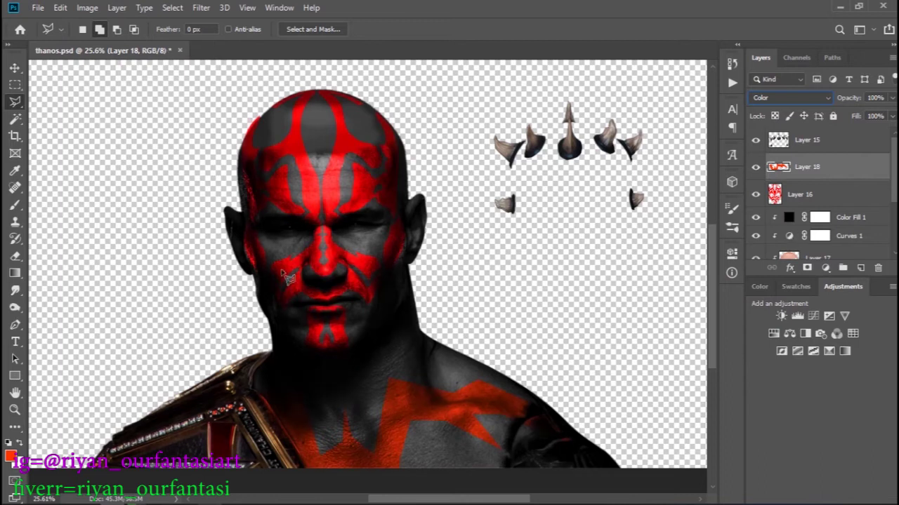
{"action": "left_click_drag", "start_coordinate": [398, 373], "coordinate": [417, 377]}
{"action": "scroll", "coordinate": [415, 379], "scroll_direction": "down", "scroll_amount": 1}
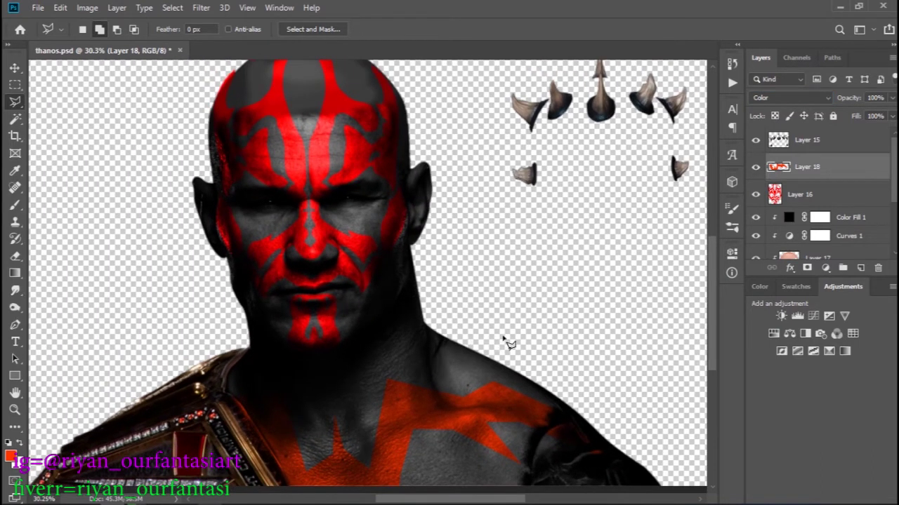
{"action": "left_click", "coordinate": [451, 428]}
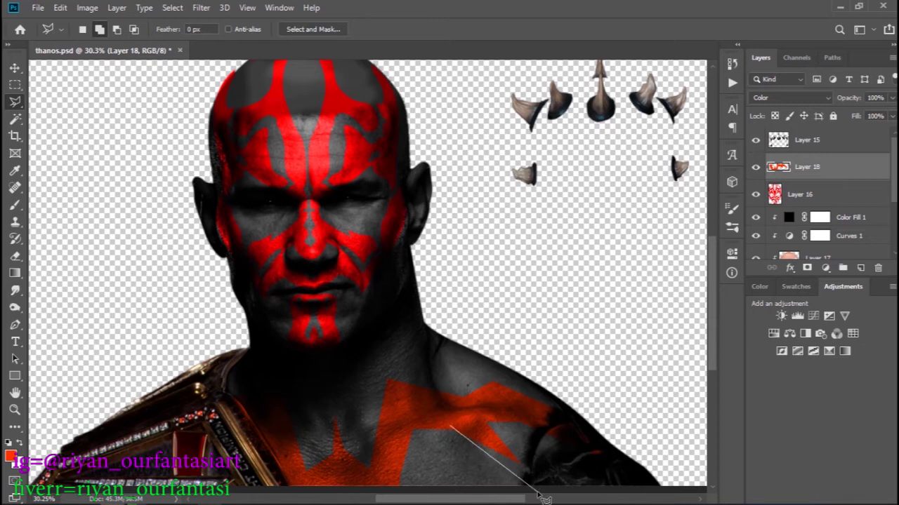
{"action": "key", "text": "Escape"}
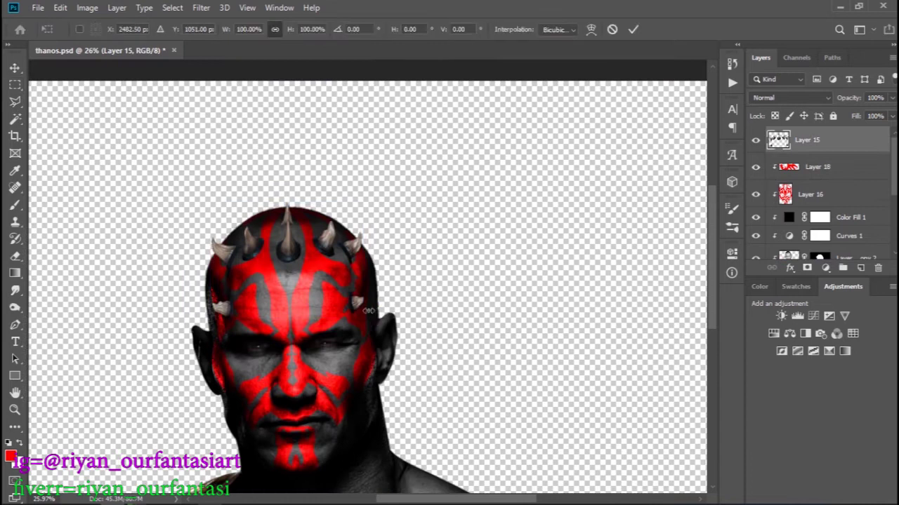
Scale the Layer 15 horns to about 136% around the crown and commit the transform.
{"action": "left_click_drag", "start_coordinate": [363, 318], "coordinate": [384, 344]}
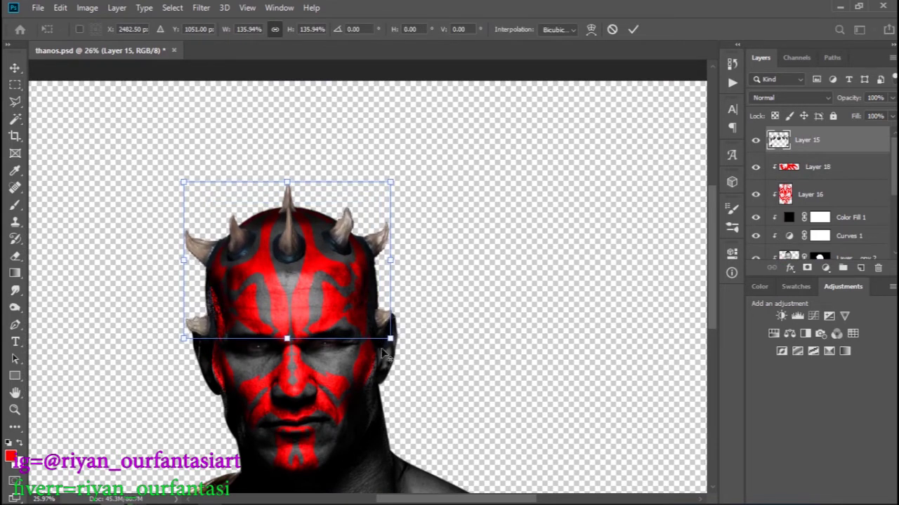
{"action": "key", "text": "Return"}
{"action": "key", "text": "ctrl+t"}
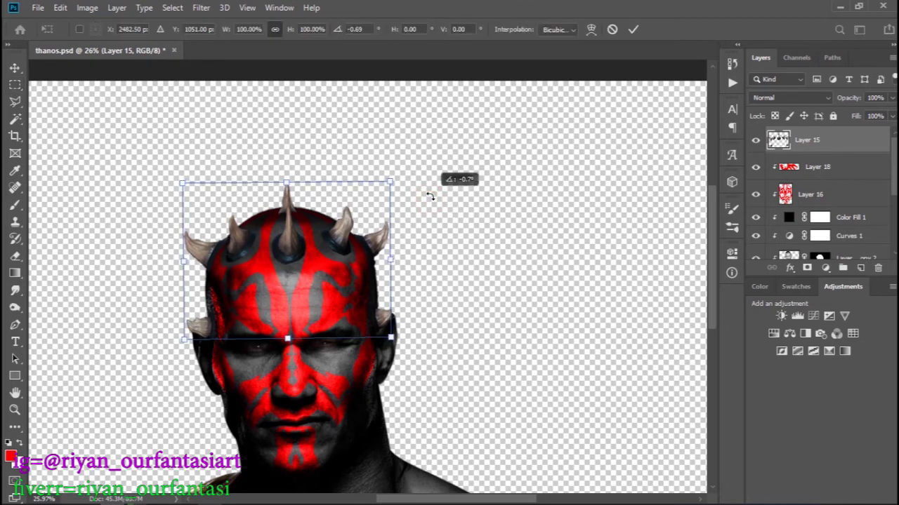
{"action": "key", "text": "Escape"}
{"action": "key", "text": "ctrl+t"}
{"action": "key", "text": "Escape"}
{"action": "scroll", "coordinate": [818, 214], "scroll_direction": "down", "scroll_amount": 3}
Add a red Color Fill 2 clipped above Layer 14, with its mask inverted to hide it.
{"action": "left_click", "coordinate": [818, 216]}
{"action": "left_click", "coordinate": [824, 269]}
{"action": "left_click", "coordinate": [807, 38]}
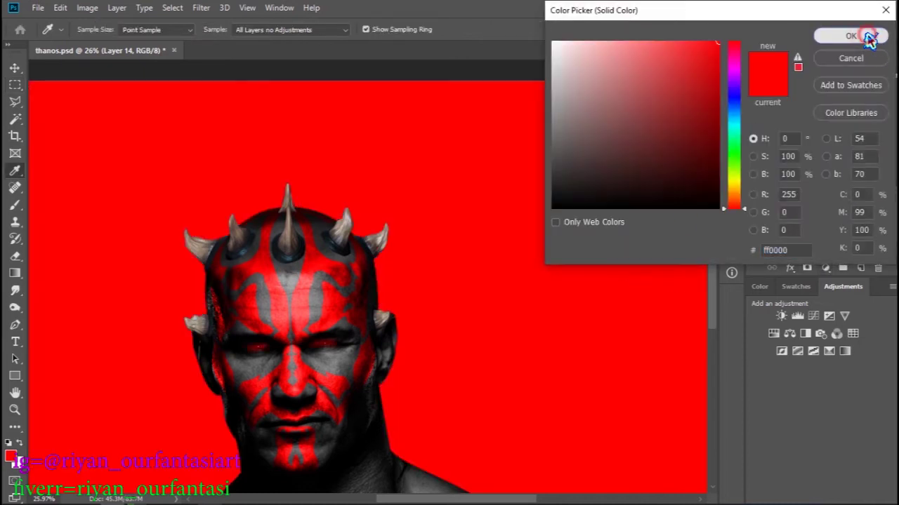
{"action": "left_click", "coordinate": [869, 36]}
{"action": "right_click", "coordinate": [843, 215]}
{"action": "left_click", "coordinate": [730, 250]}
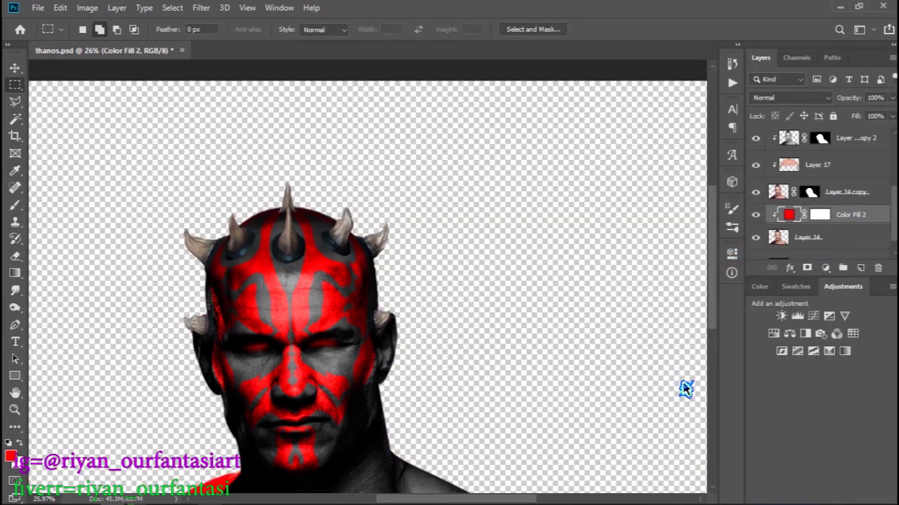
{"action": "left_click", "coordinate": [819, 215]}
{"action": "key", "text": "ctrl+y"}
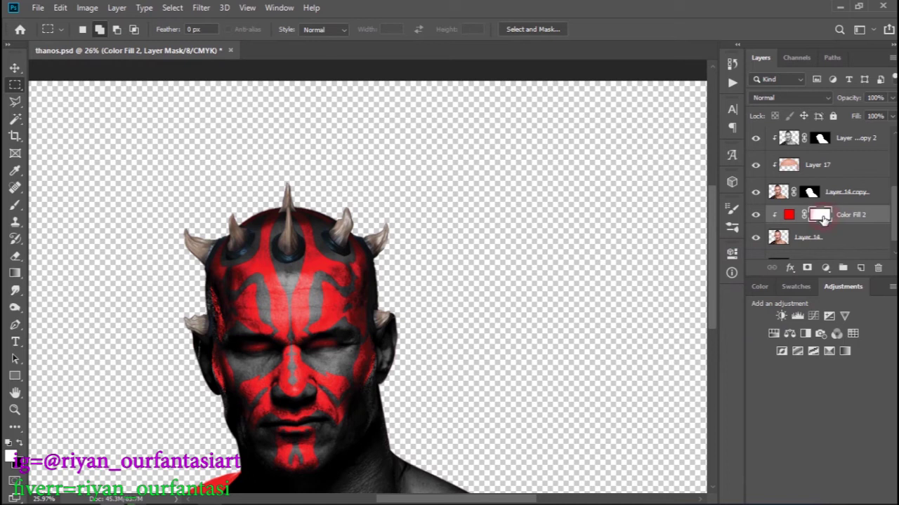
{"action": "key", "text": "ctrl+i"}
{"action": "scroll", "coordinate": [295, 308], "scroll_direction": "up", "scroll_amount": 5}
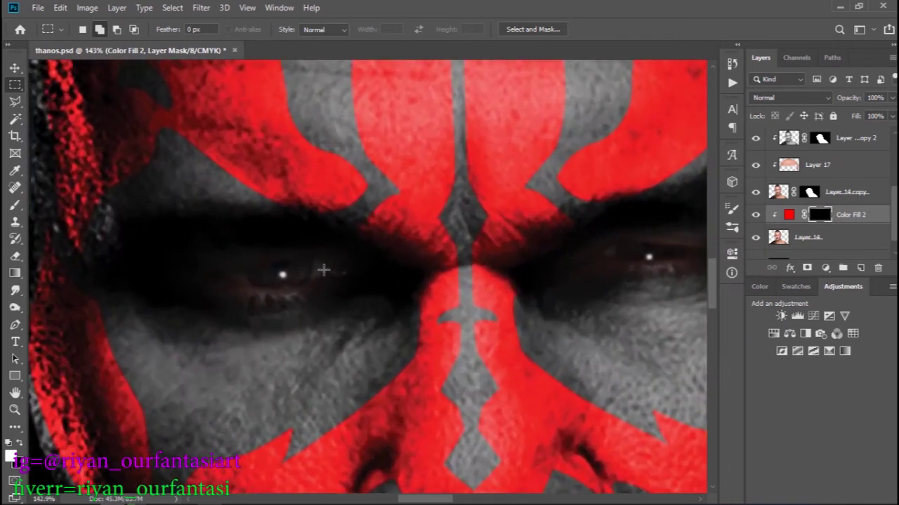
Brush the red glow into both eyes on the mask and set Color Fill 2 to Overlay.
{"action": "key", "text": "b"}
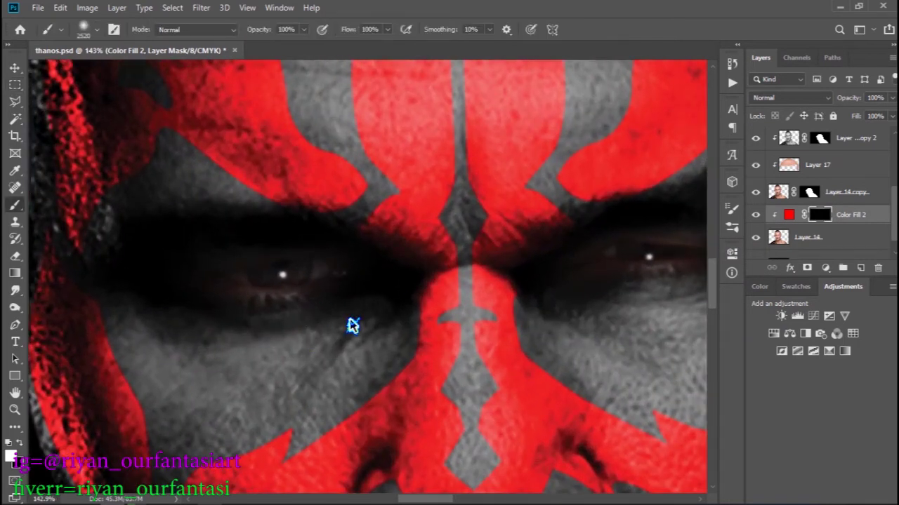
{"action": "right_click", "coordinate": [383, 309]}
{"action": "left_click_drag", "start_coordinate": [506, 325], "coordinate": [476, 325]}
{"action": "mouse_move", "coordinate": [271, 273]}
{"action": "left_mouse_down"}
{"action": "mouse_move", "coordinate": [295, 261]}
{"action": "mouse_move", "coordinate": [271, 270]}
{"action": "left_mouse_up"}
{"action": "left_click_drag", "start_coordinate": [618, 254], "coordinate": [667, 252]}
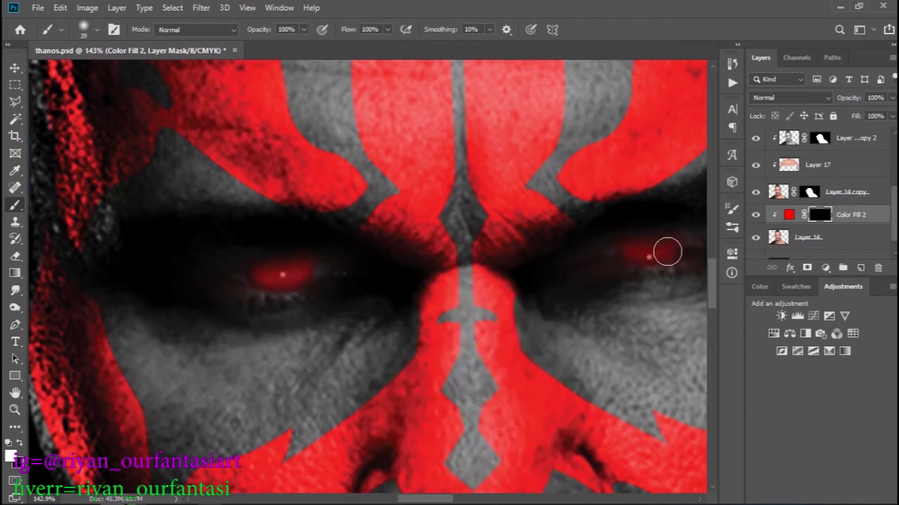
{"action": "left_click", "coordinate": [806, 99]}
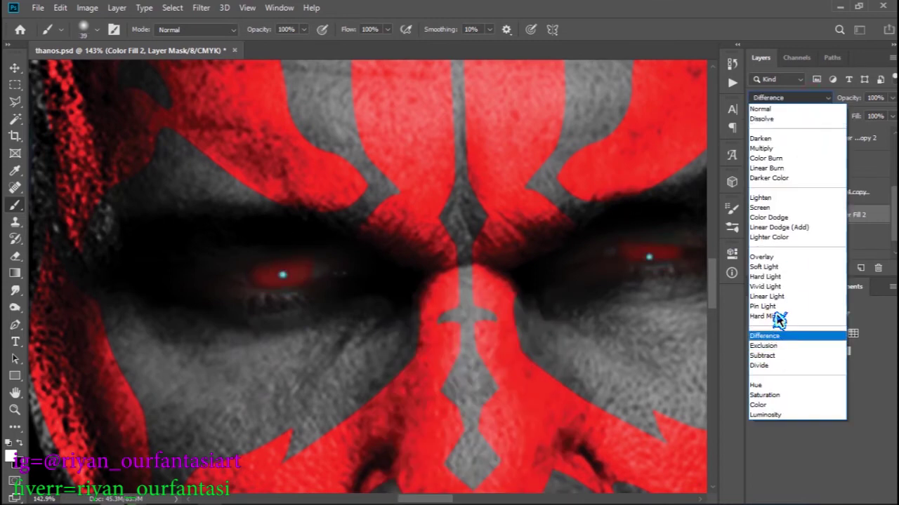
{"action": "left_click", "coordinate": [785, 258]}
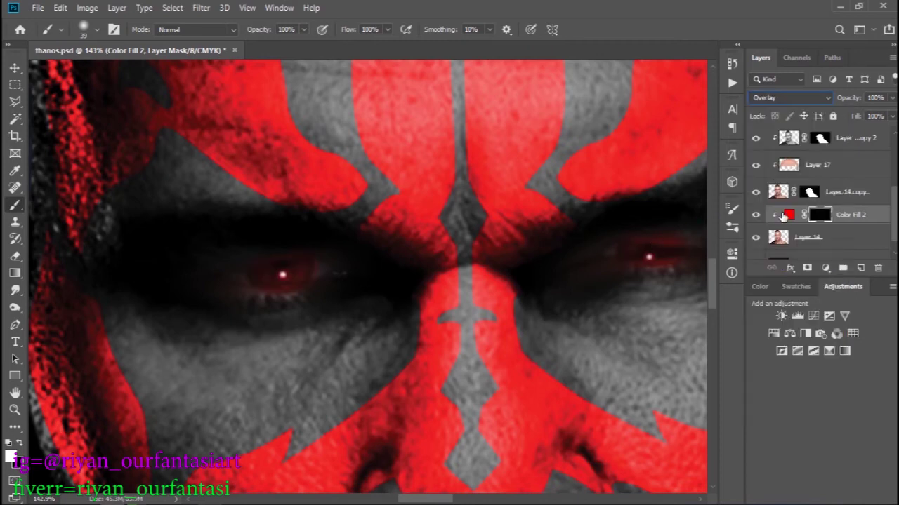
Trim the glow spill around both eyes with black, then duplicate Color Fill 2.
{"action": "left_click", "coordinate": [785, 215]}
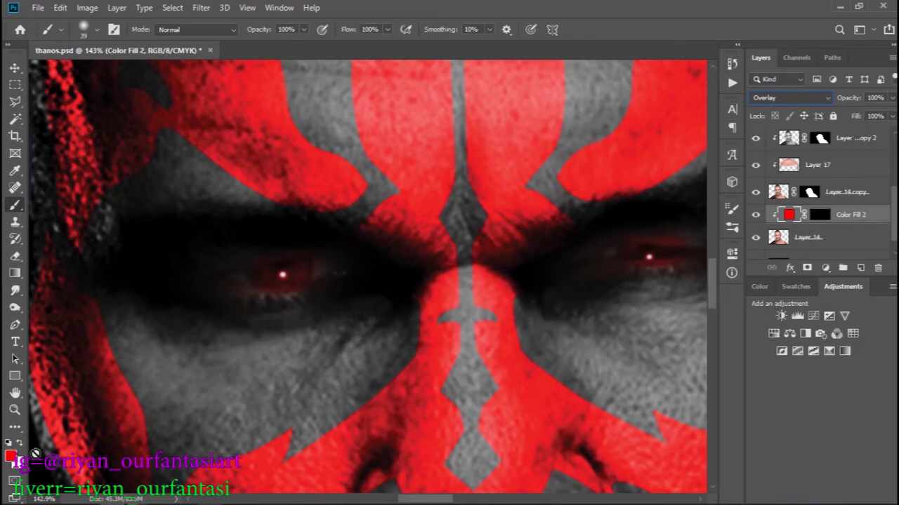
{"action": "left_click", "coordinate": [820, 215]}
{"action": "left_click", "coordinate": [327, 251]}
{"action": "key", "text": "x"}
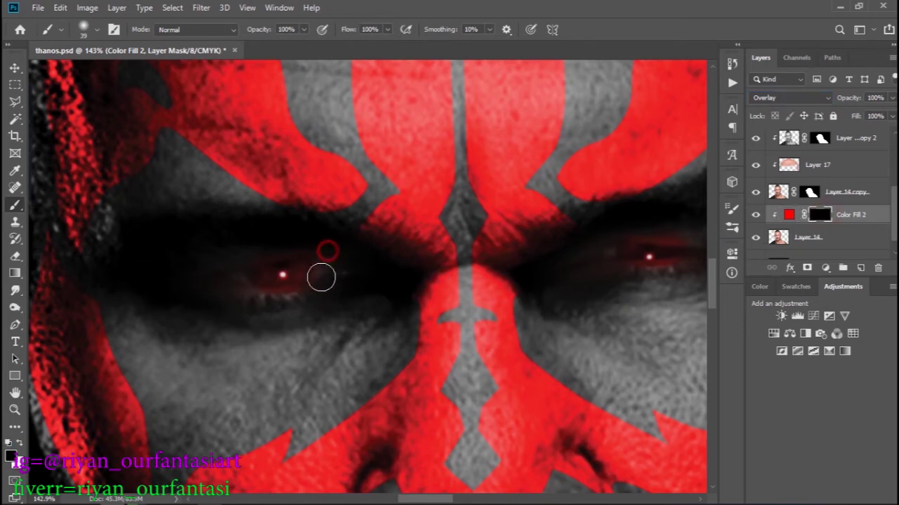
{"action": "left_click", "coordinate": [238, 240]}
{"action": "left_click", "coordinate": [616, 219]}
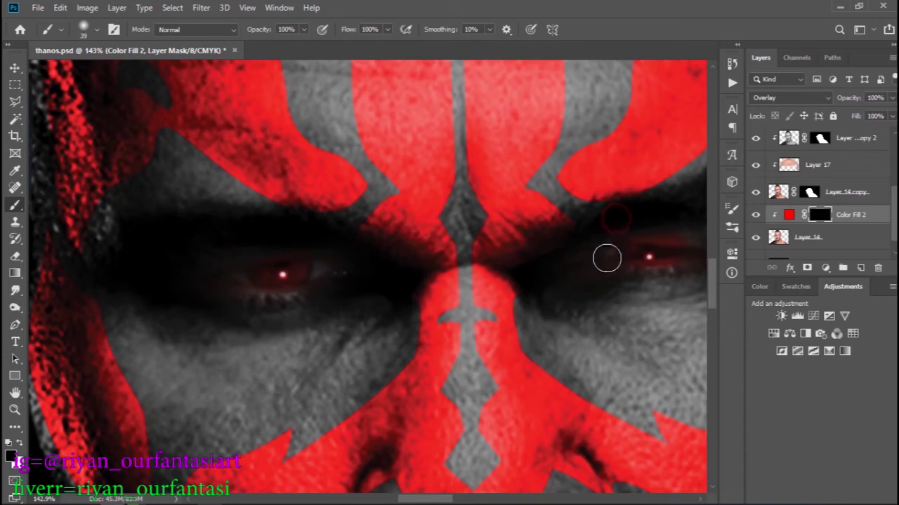
{"action": "mouse_move", "coordinate": [678, 226]}
{"action": "left_mouse_down"}
{"action": "mouse_move", "coordinate": [620, 213]}
{"action": "mouse_move", "coordinate": [640, 273]}
{"action": "mouse_move", "coordinate": [648, 245]}
{"action": "left_mouse_up"}
{"action": "left_click", "coordinate": [789, 216]}
{"action": "key", "text": "ctrl+j"}
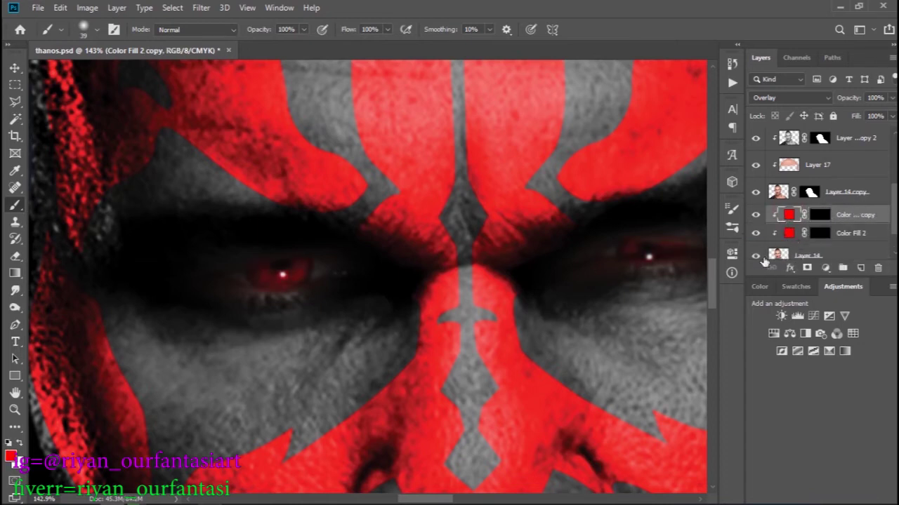
{"action": "left_click", "coordinate": [821, 215]}
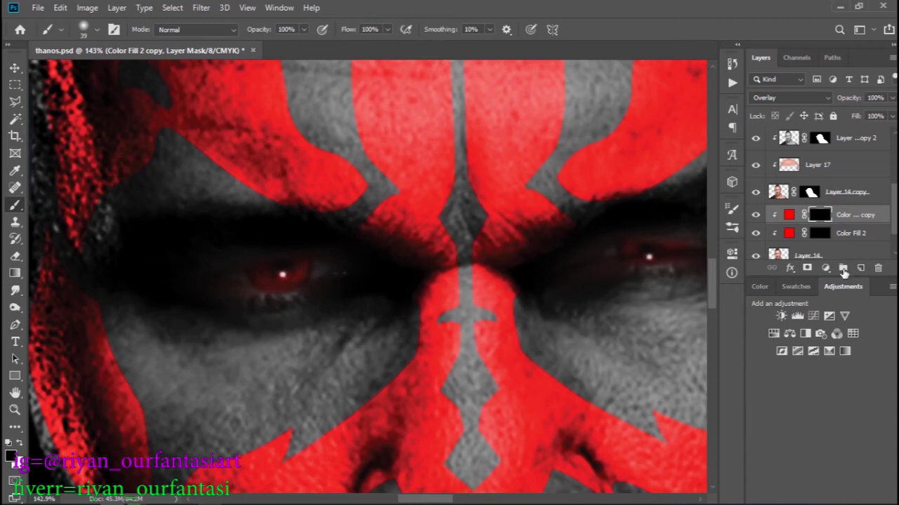
Duplicate the eye-glow fill layer again and recolour the copy brownish orange (#a25f00).
{"action": "key", "text": "ctrl+j"}
{"action": "left_click", "coordinate": [786, 204]}
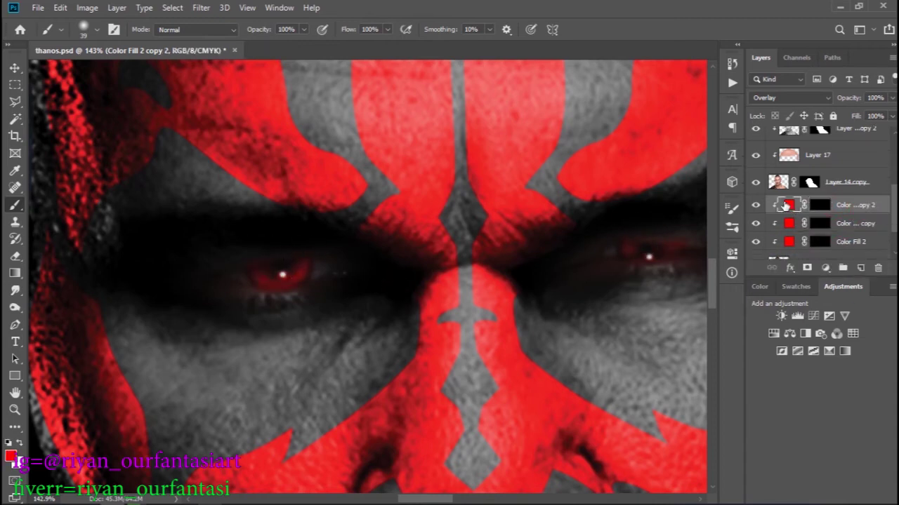
{"action": "double_click", "coordinate": [789, 205]}
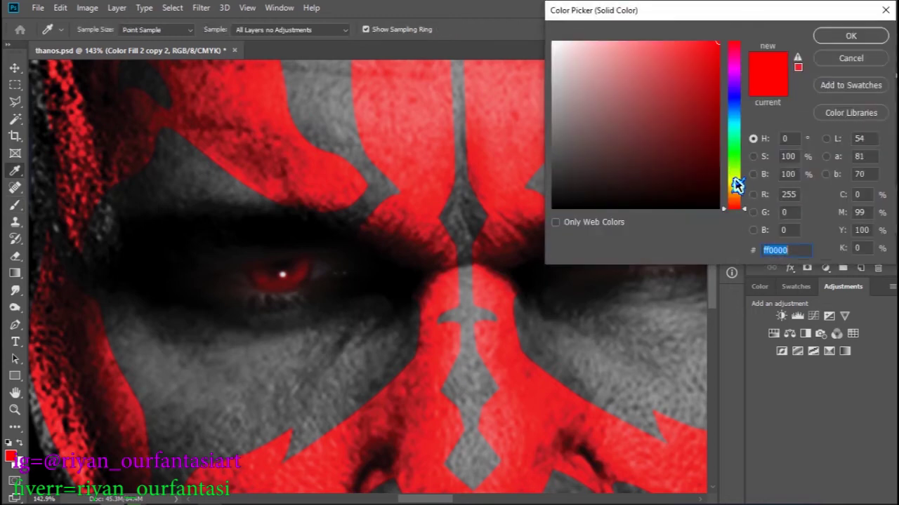
{"action": "left_click_drag", "start_coordinate": [736, 184], "coordinate": [738, 170]}
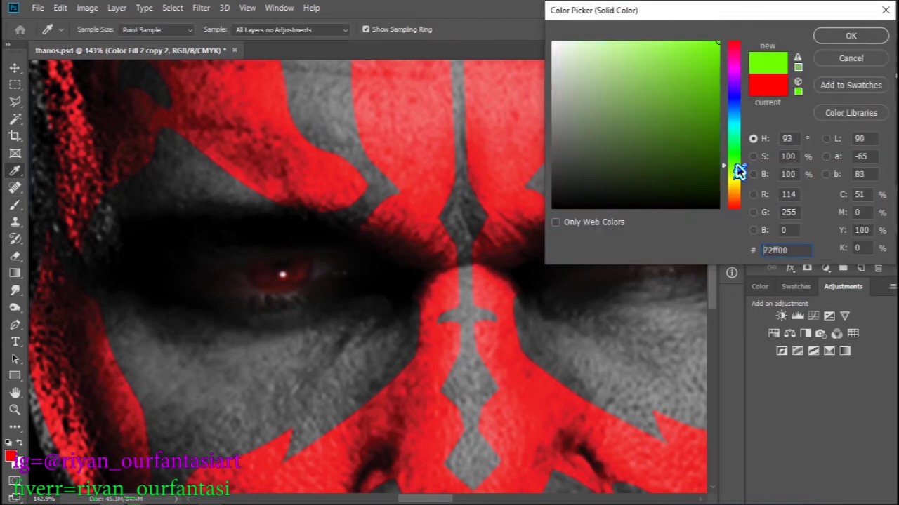
{"action": "left_click", "coordinate": [737, 193]}
{"action": "left_click_drag", "start_coordinate": [561, 65], "coordinate": [752, 102]}
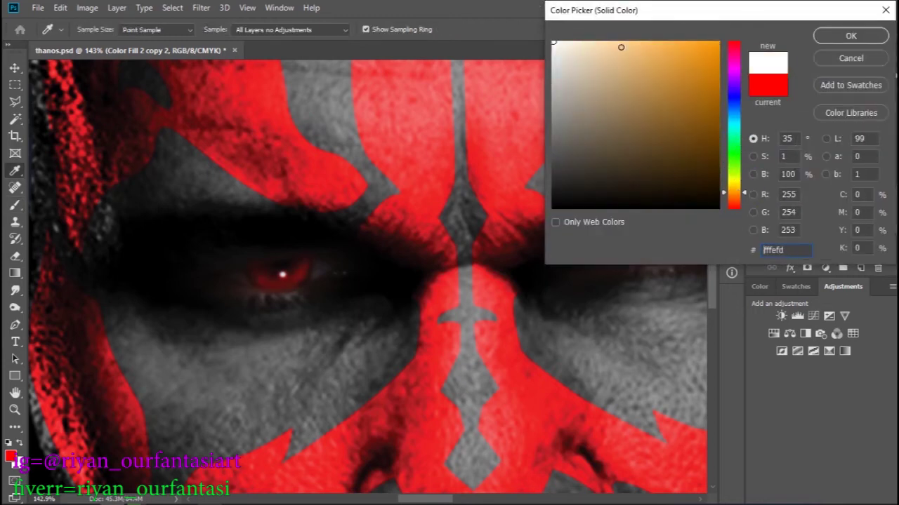
{"action": "left_click", "coordinate": [846, 39]}
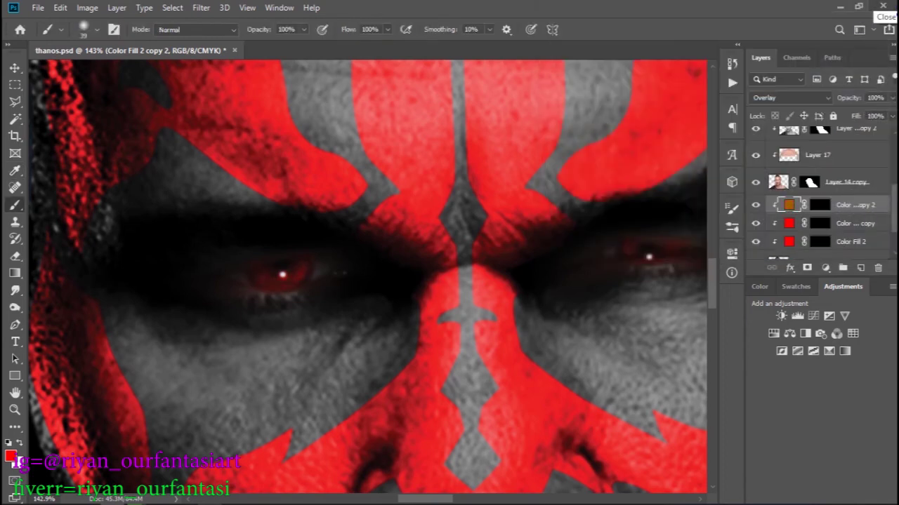
Set the orange copy to Lighten and paint its mask onto the irises for a red-orange glow.
{"action": "left_click", "coordinate": [824, 99]}
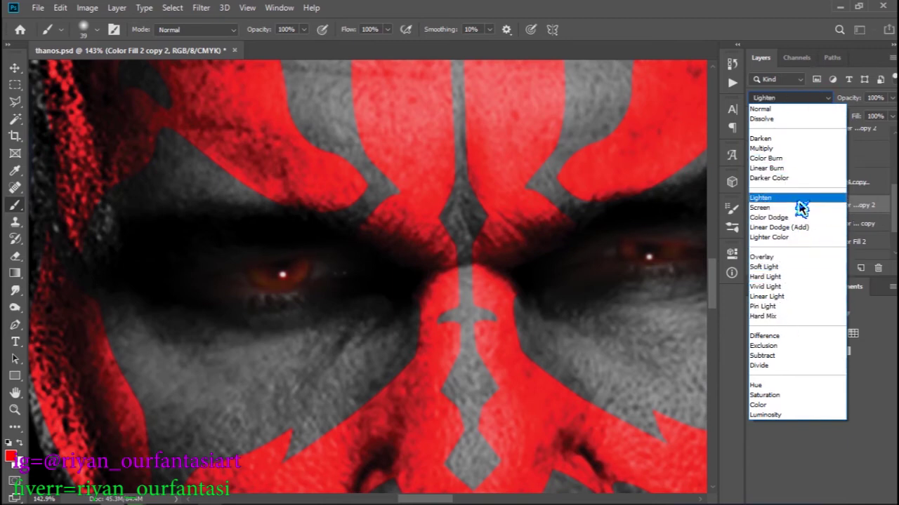
{"action": "left_click", "coordinate": [799, 198]}
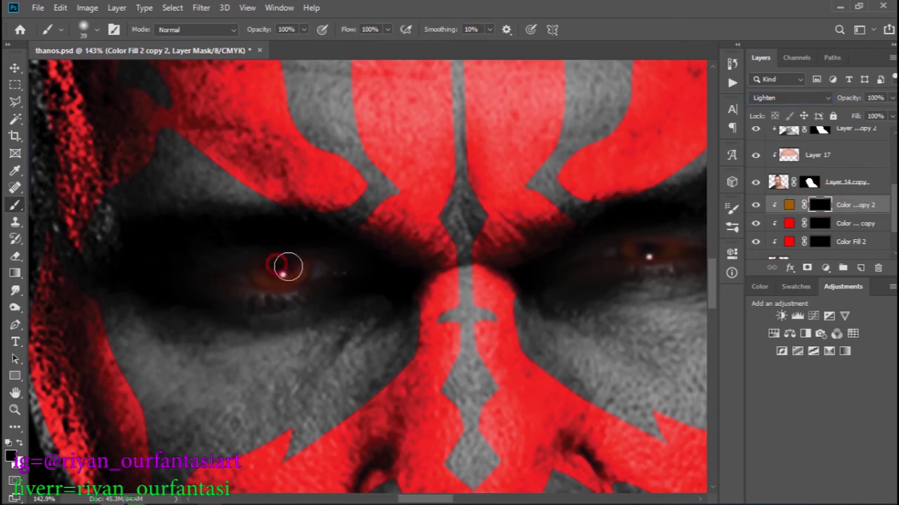
{"action": "key", "text": "x"}
{"action": "left_click_drag", "start_coordinate": [271, 262], "coordinate": [308, 262]}
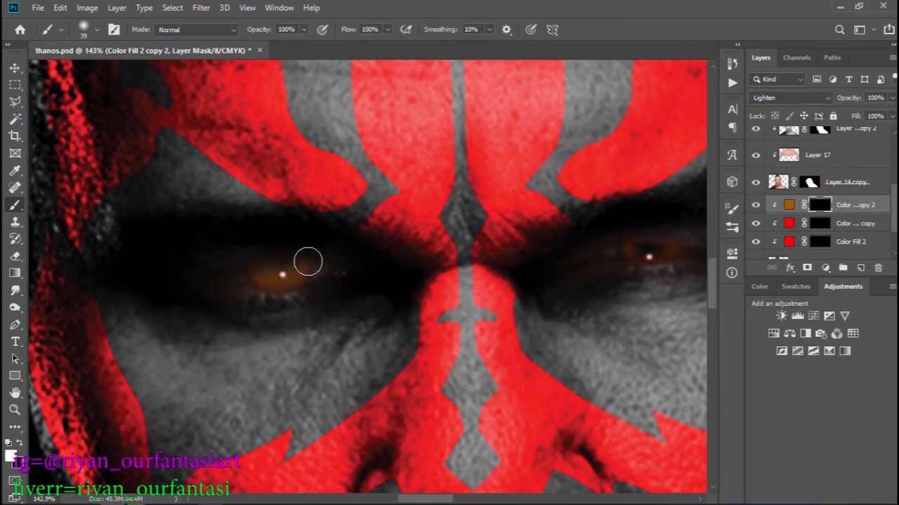
{"action": "key", "text": "x"}
{"action": "mouse_move", "coordinate": [689, 233]}
{"action": "left_mouse_down"}
{"action": "mouse_move", "coordinate": [629, 251]}
{"action": "mouse_move", "coordinate": [683, 236]}
{"action": "mouse_move", "coordinate": [642, 285]}
{"action": "left_mouse_up"}
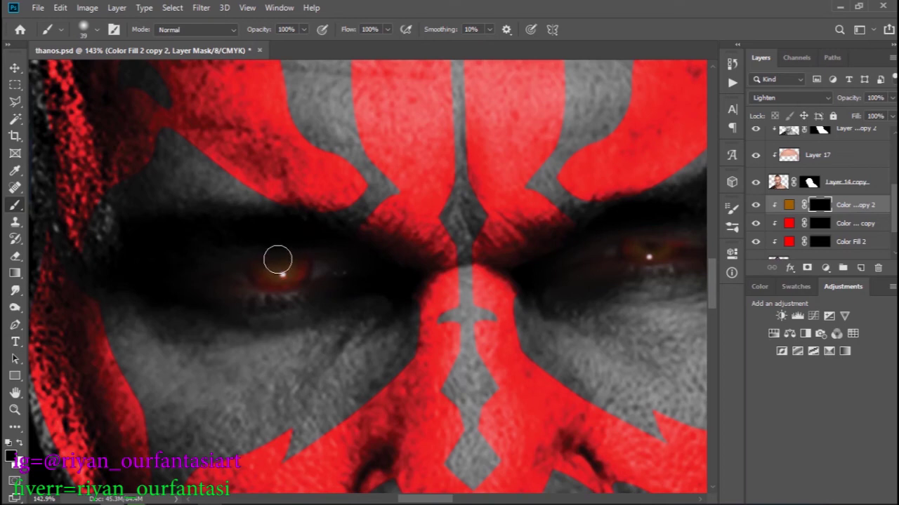
Zoom out, make the black Background layer visible and select it.
{"action": "scroll", "coordinate": [552, 311], "scroll_direction": "down", "scroll_amount": 2}
{"action": "scroll", "coordinate": [491, 295], "scroll_direction": "down", "scroll_amount": 4}
{"action": "scroll", "coordinate": [465, 311], "scroll_direction": "down", "scroll_amount": 1}
{"action": "scroll", "coordinate": [465, 311], "scroll_direction": "down", "scroll_amount": 1}
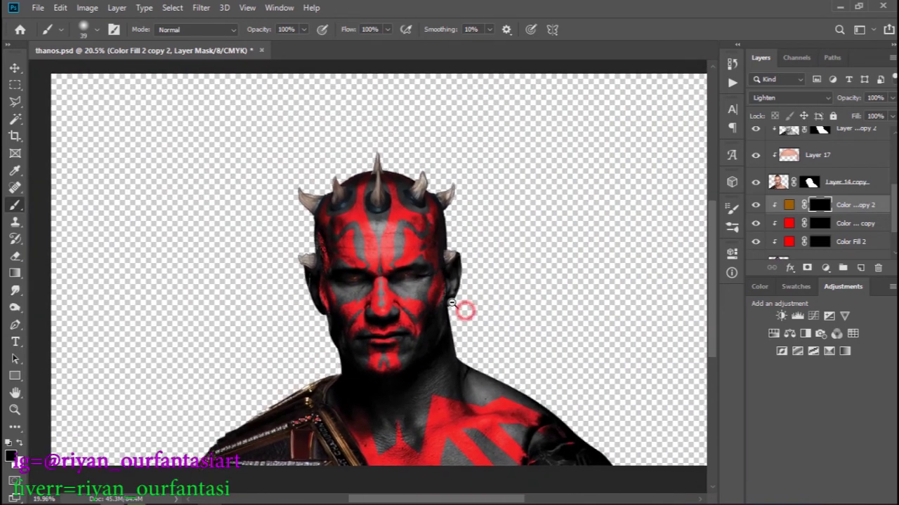
{"action": "scroll", "coordinate": [465, 311], "scroll_direction": "down", "scroll_amount": 1}
{"action": "scroll", "coordinate": [850, 250], "scroll_direction": "down", "scroll_amount": 2}
{"action": "scroll", "coordinate": [760, 261], "scroll_direction": "up", "scroll_amount": 1}
{"action": "scroll", "coordinate": [760, 261], "scroll_direction": "down", "scroll_amount": 1}
{"action": "left_click", "coordinate": [755, 246]}
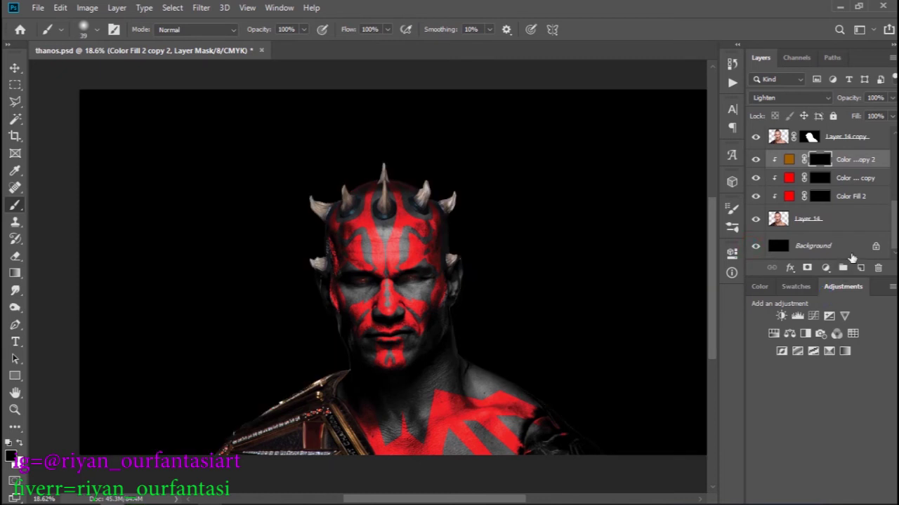
{"action": "left_click", "coordinate": [840, 246]}
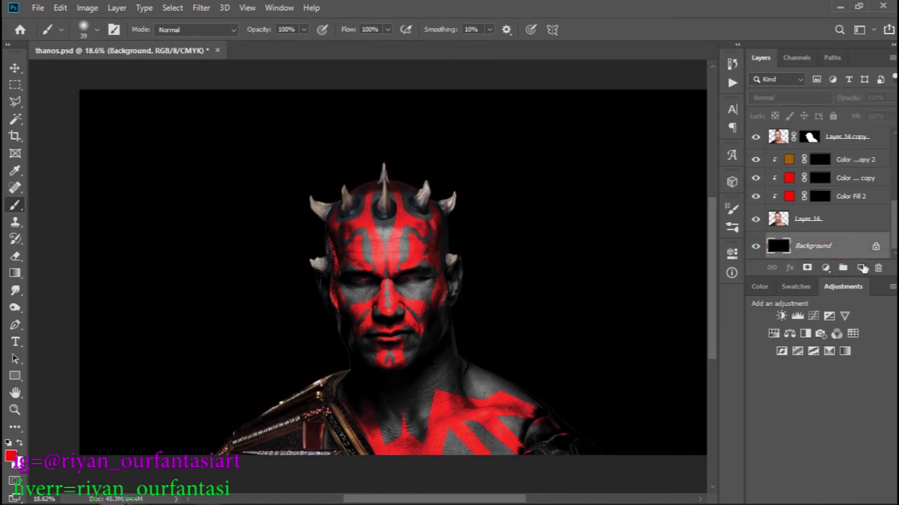
Add a purple Solid Color fill layer above the Background with its mask inverted to hide it.
{"action": "left_click", "coordinate": [858, 268]}
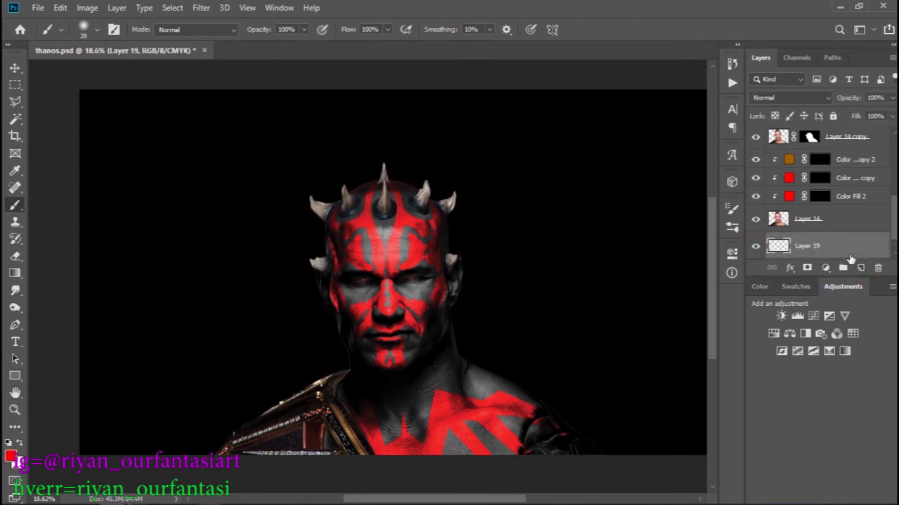
{"action": "key", "text": "ctrl+z"}
{"action": "left_click", "coordinate": [826, 269]}
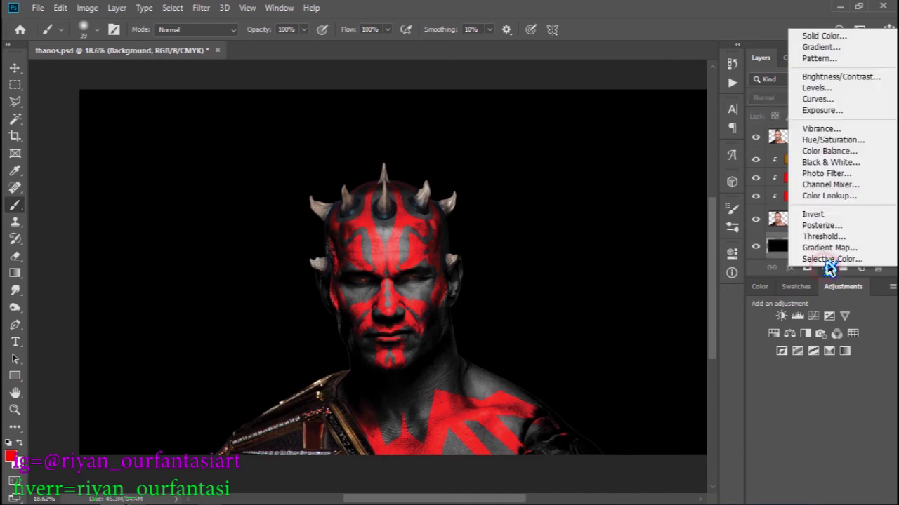
{"action": "left_click", "coordinate": [823, 36]}
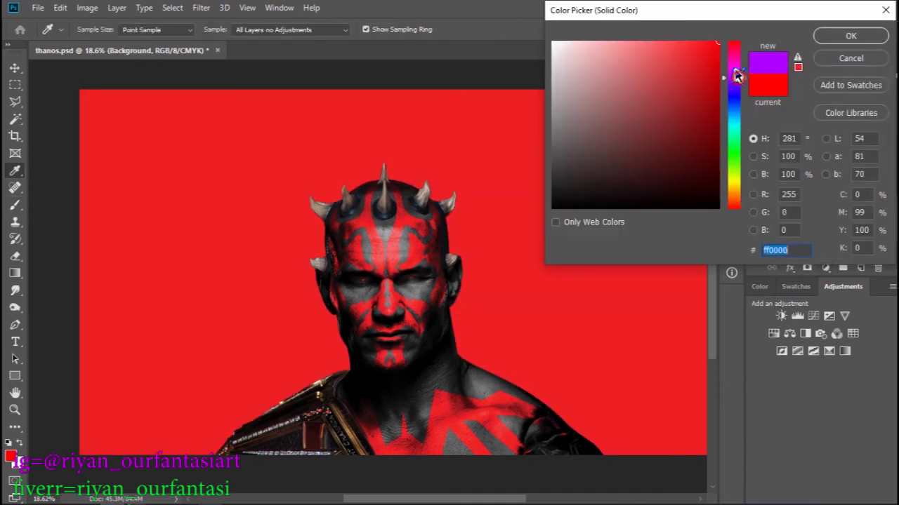
{"action": "left_click_drag", "start_coordinate": [736, 80], "coordinate": [735, 83]}
{"action": "left_click", "coordinate": [836, 37]}
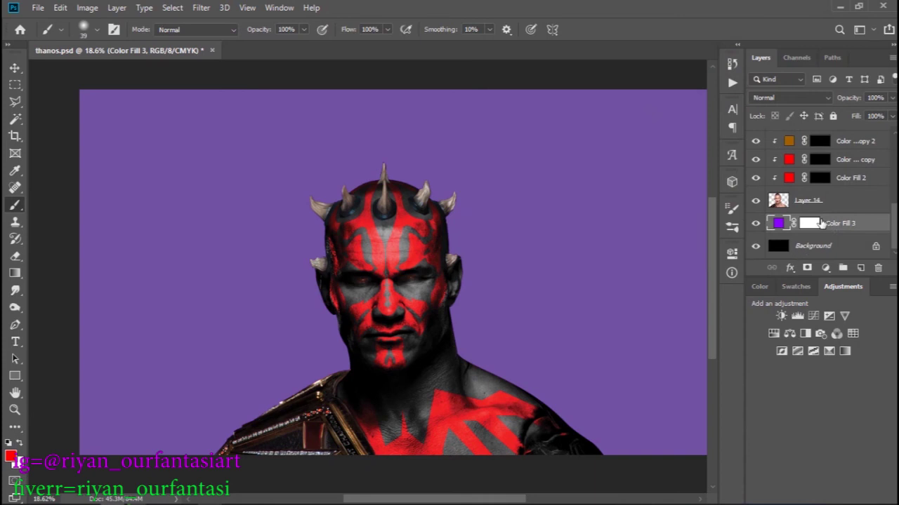
{"action": "left_click", "coordinate": [811, 223]}
{"action": "key", "text": "ctrl+i"}
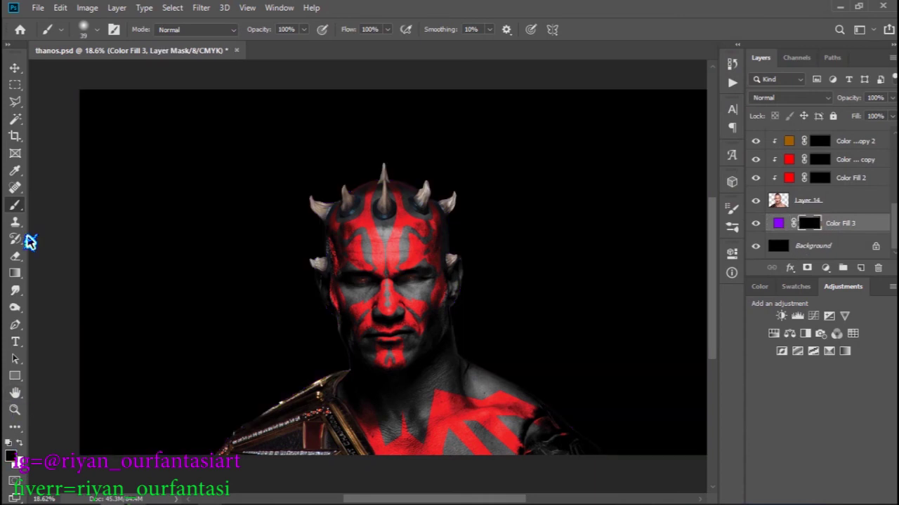
Paint a soft purple glow behind the head using a 2874 px white brush, then save.
{"action": "right_click", "coordinate": [533, 371]}
{"action": "left_click_drag", "start_coordinate": [492, 309], "coordinate": [511, 311]}
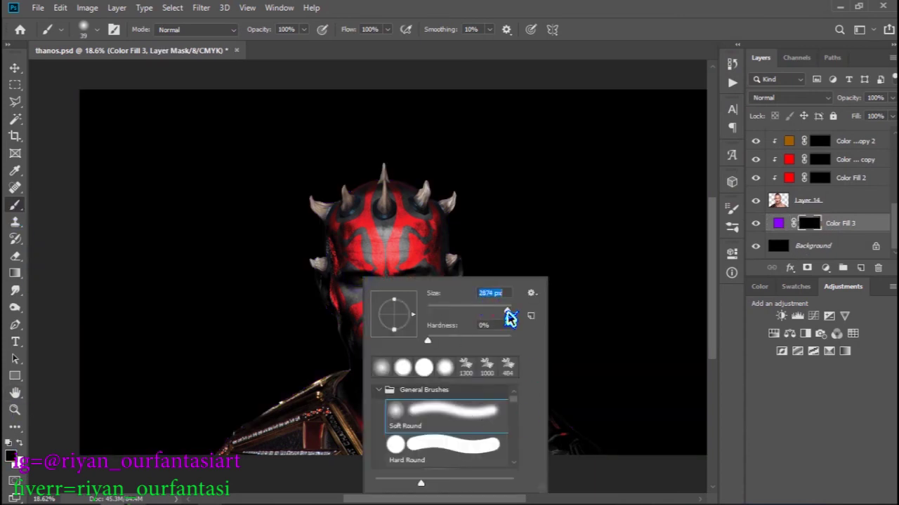
{"action": "key", "text": "Return"}
{"action": "key", "text": "x"}
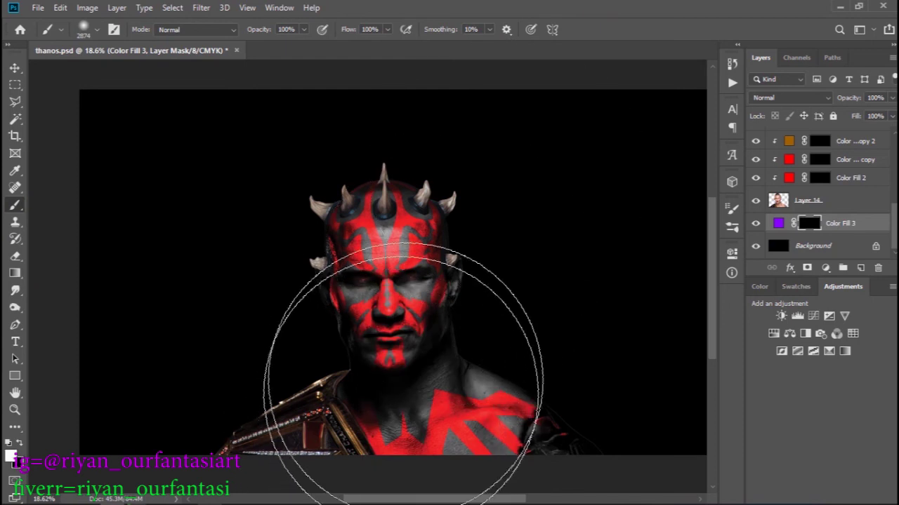
{"action": "type", "text": "70"}
{"action": "left_click", "coordinate": [402, 393]}
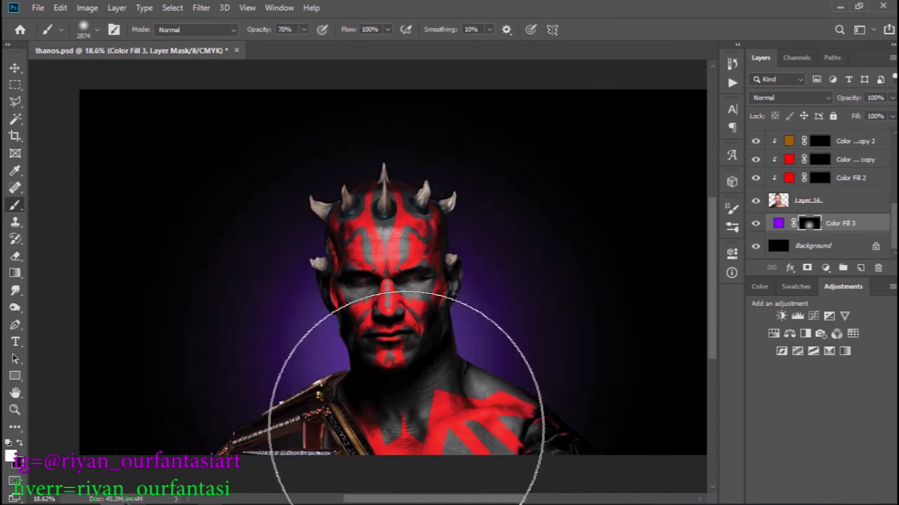
{"action": "scroll", "coordinate": [597, 287], "scroll_direction": "right", "scroll_amount": 2}
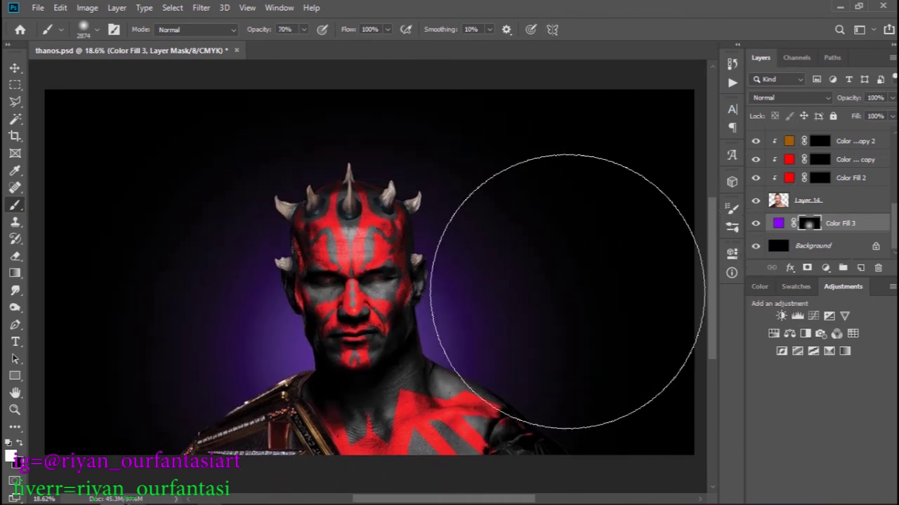
{"action": "key", "text": "ctrl+s"}
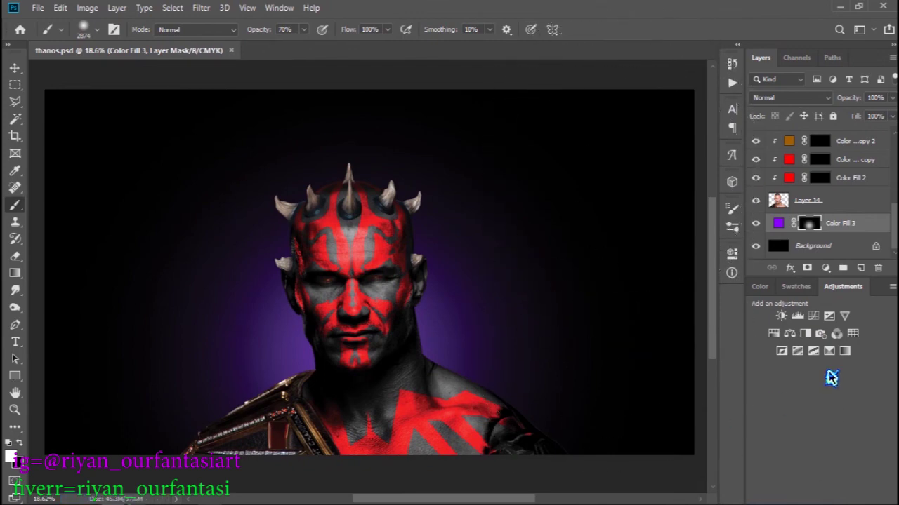